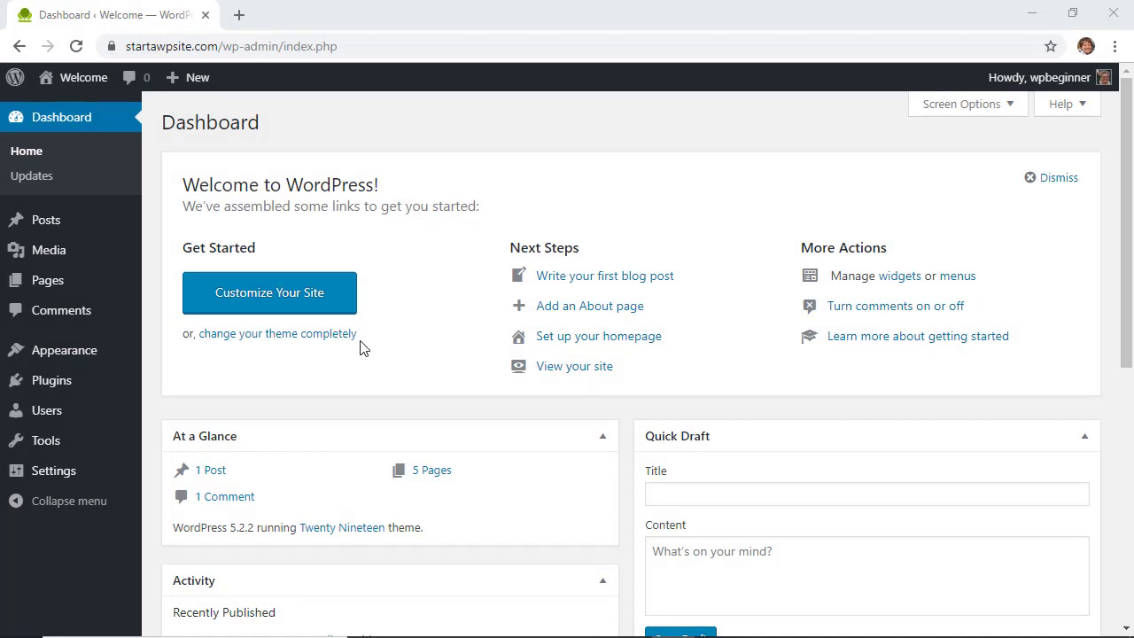
# Search the plugin directory for 'optinmonster', then install and activate Popups by OptinMonster
pyautogui.moveTo(68, 388)
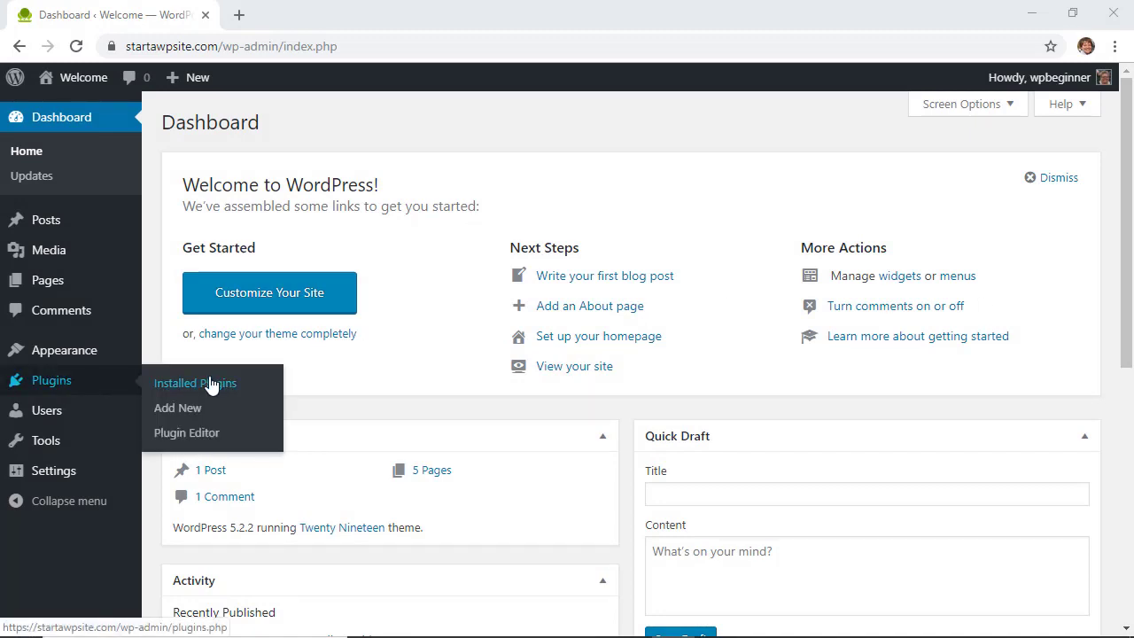
pyautogui.click(177, 415)
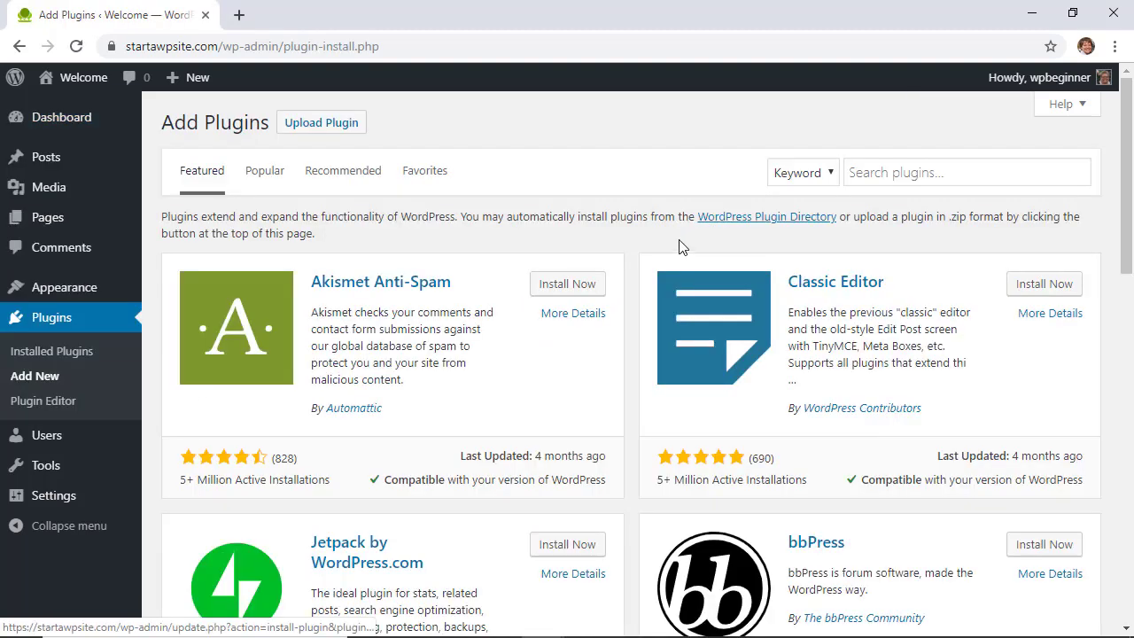
pyautogui.click(884, 172)
pyautogui.write('opti')
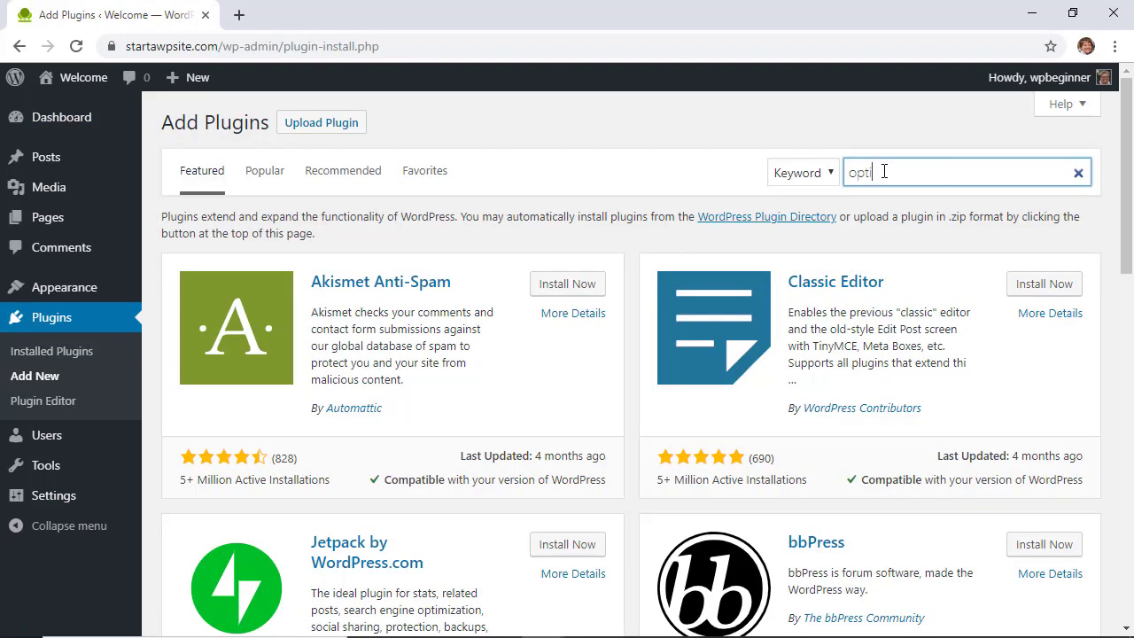
pyautogui.write('nmonster')
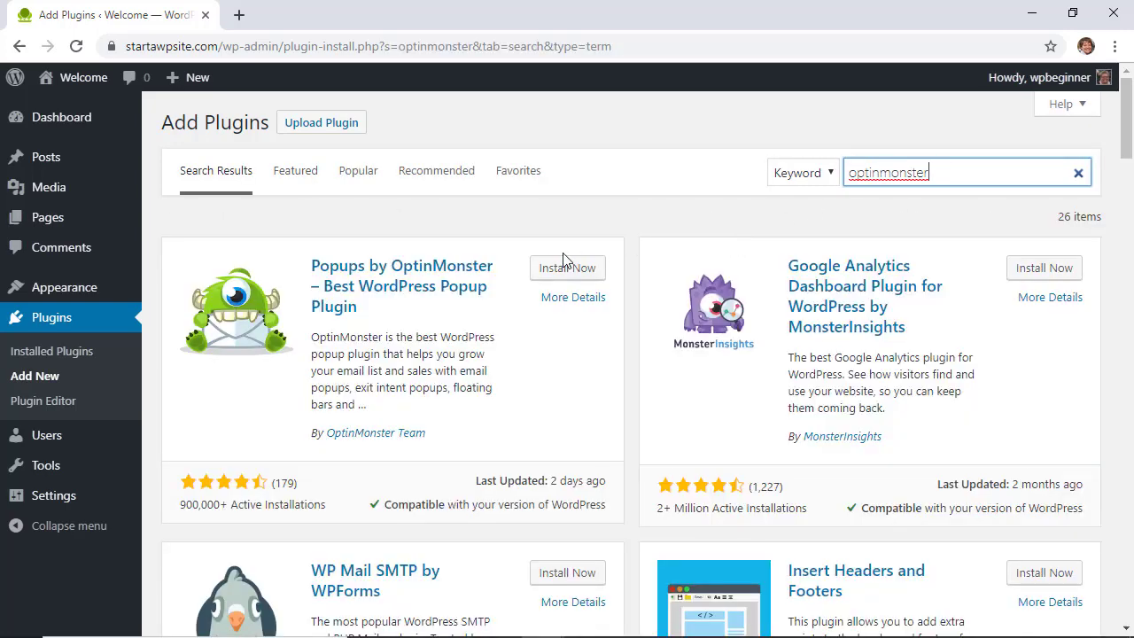
pyautogui.click(553, 273)
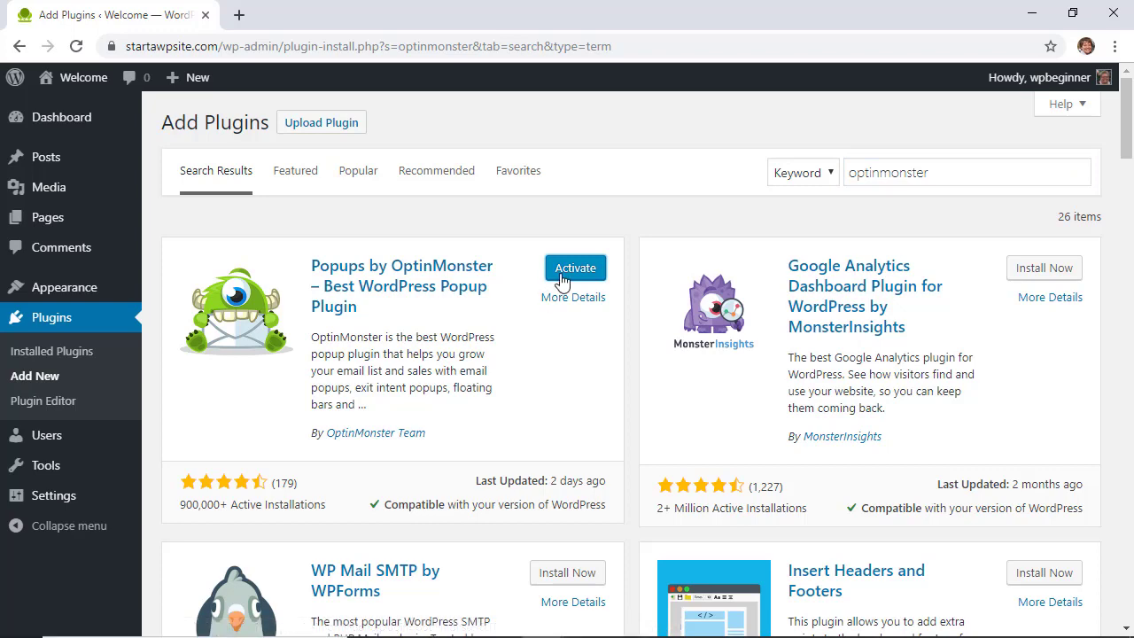
pyautogui.click(560, 277)
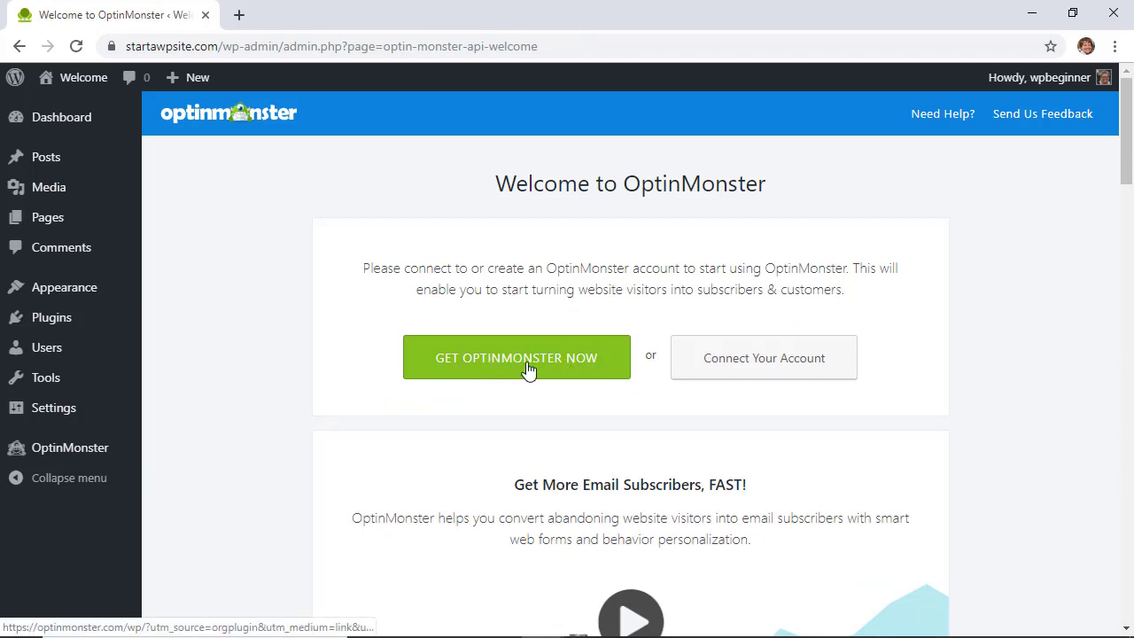
# Authorize OptinMonster and link it to WordPress, then review the six disabled campaigns
pyautogui.click(726, 359)
pyautogui.click(513, 312)
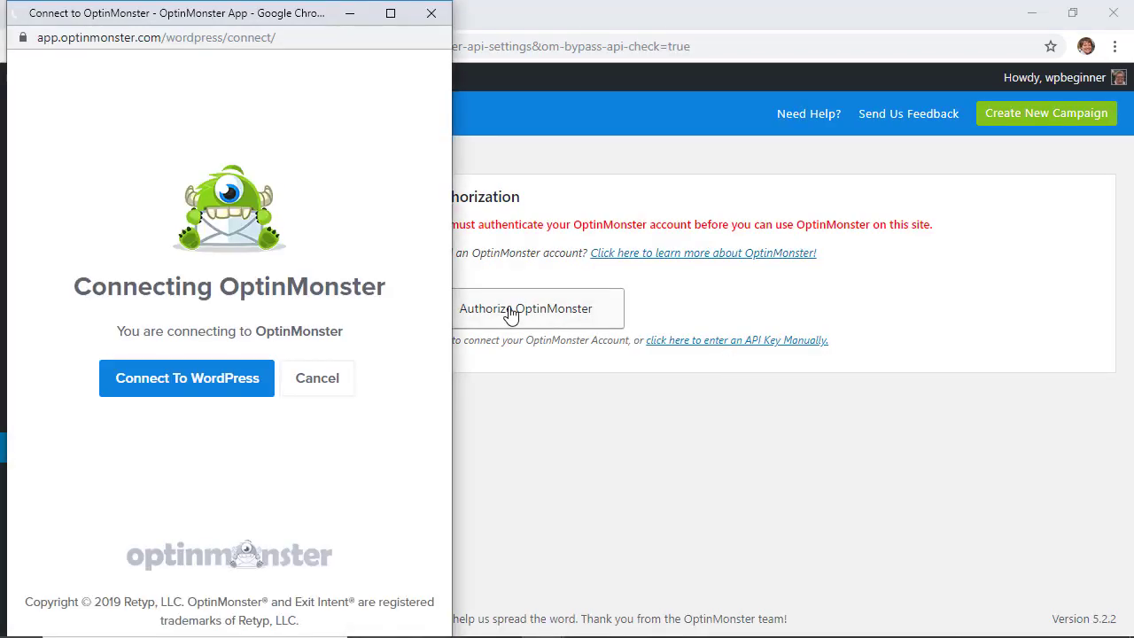
pyautogui.click(199, 386)
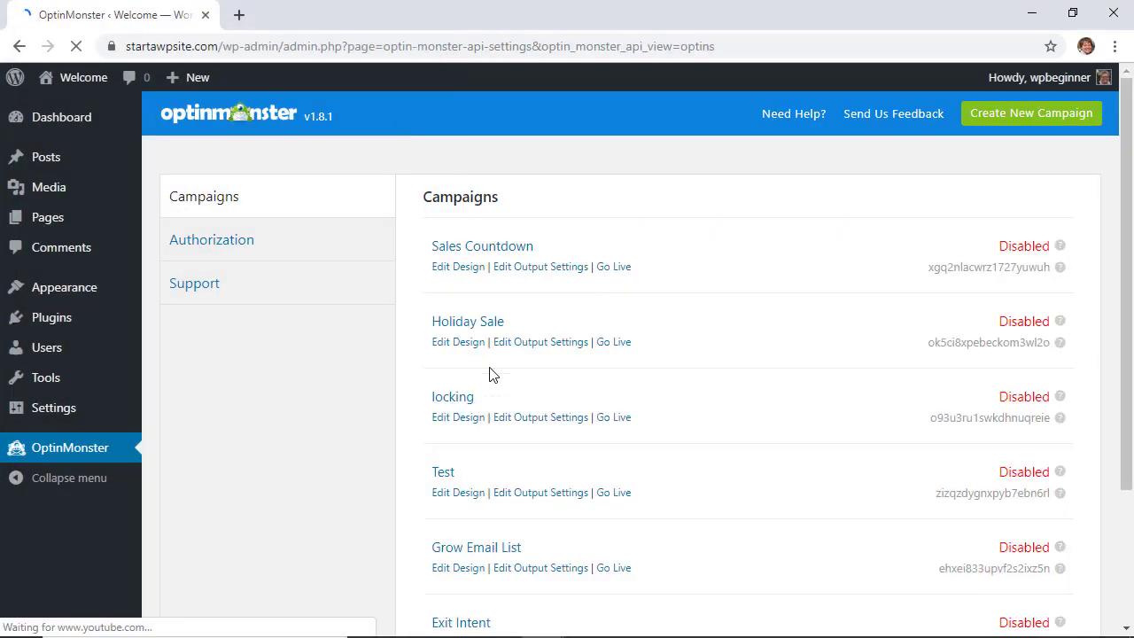
pyautogui.scroll(-1, 573, 407)
pyautogui.scroll(-1, 574, 408)
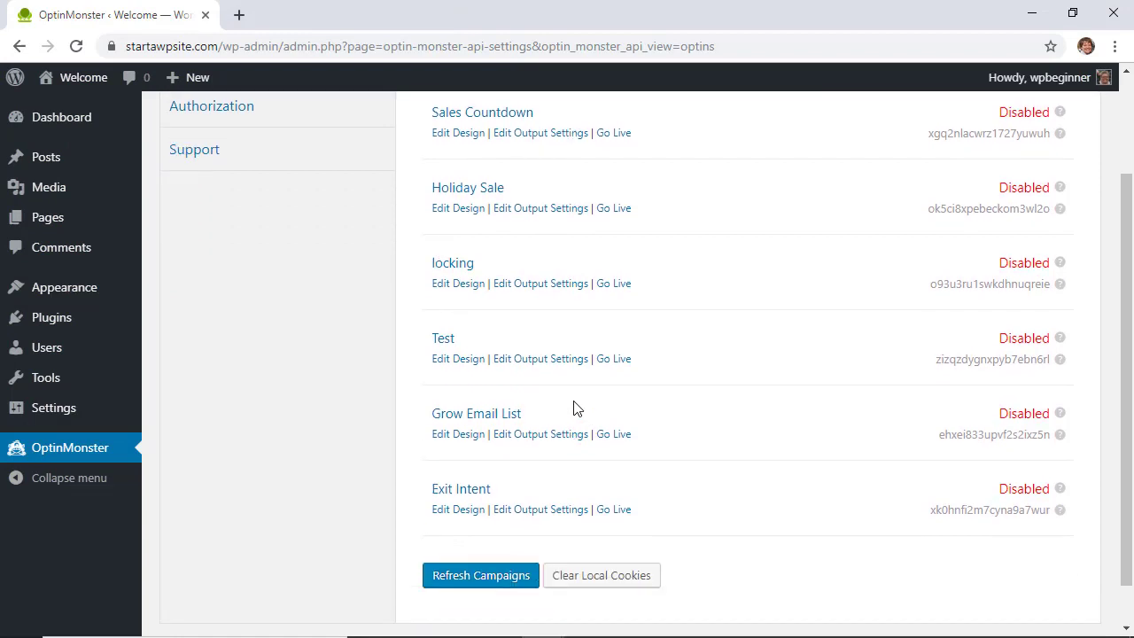
pyautogui.scroll(2, 573, 408)
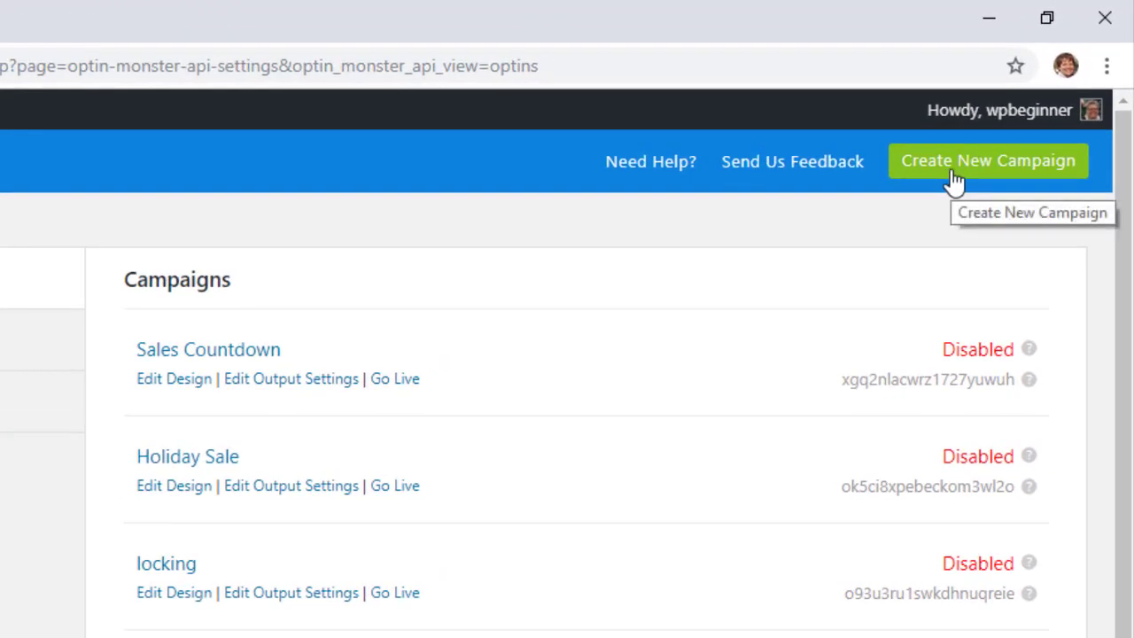
# Start a new Floating Bar campaign based on the Boost template
pyautogui.click(958, 177)
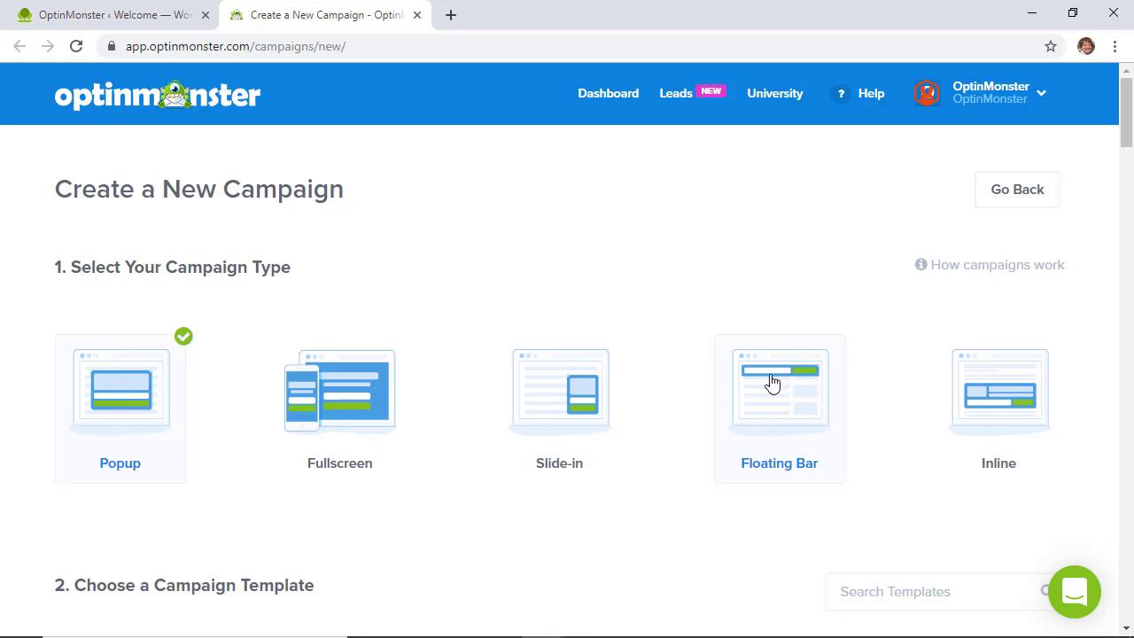
pyautogui.click(805, 372)
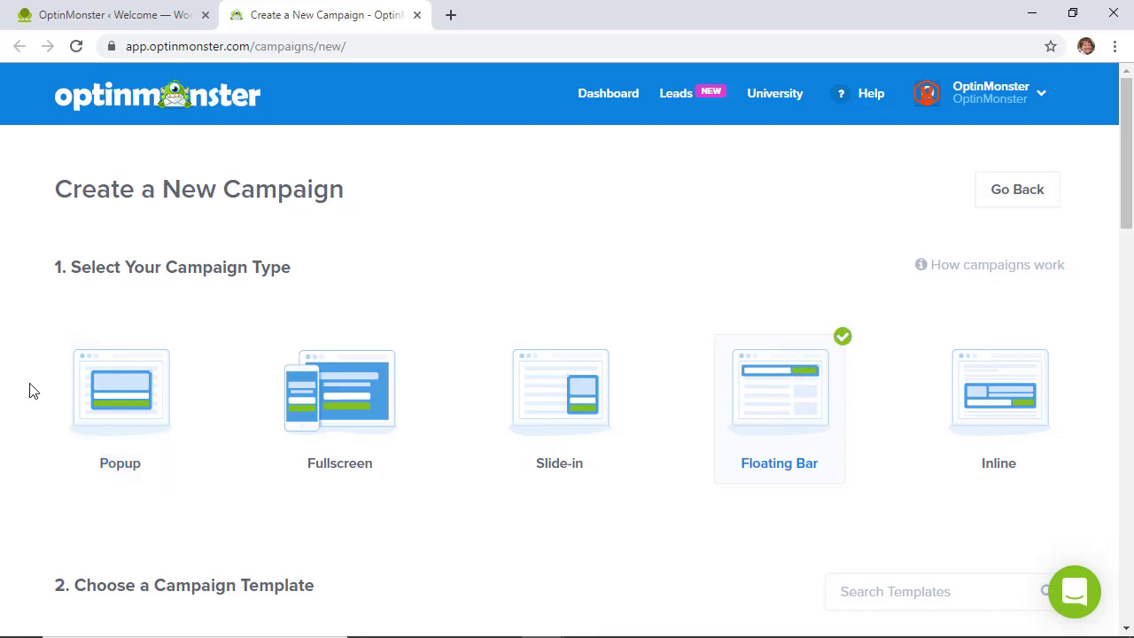
pyautogui.scroll(-3, 29, 387)
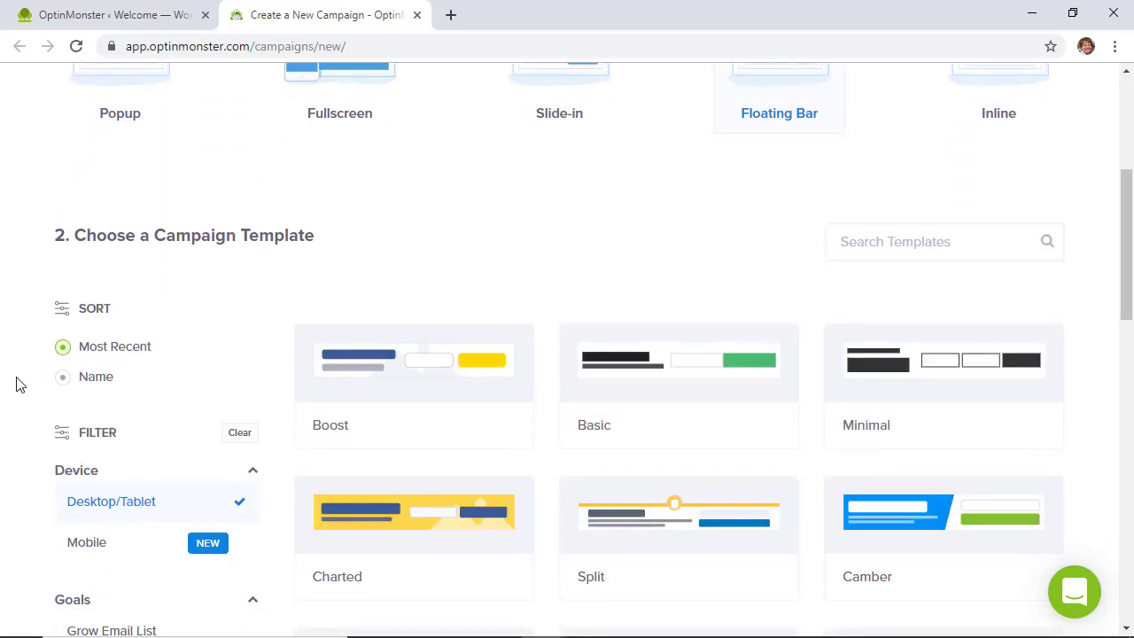
pyautogui.scroll(-2, 18, 381)
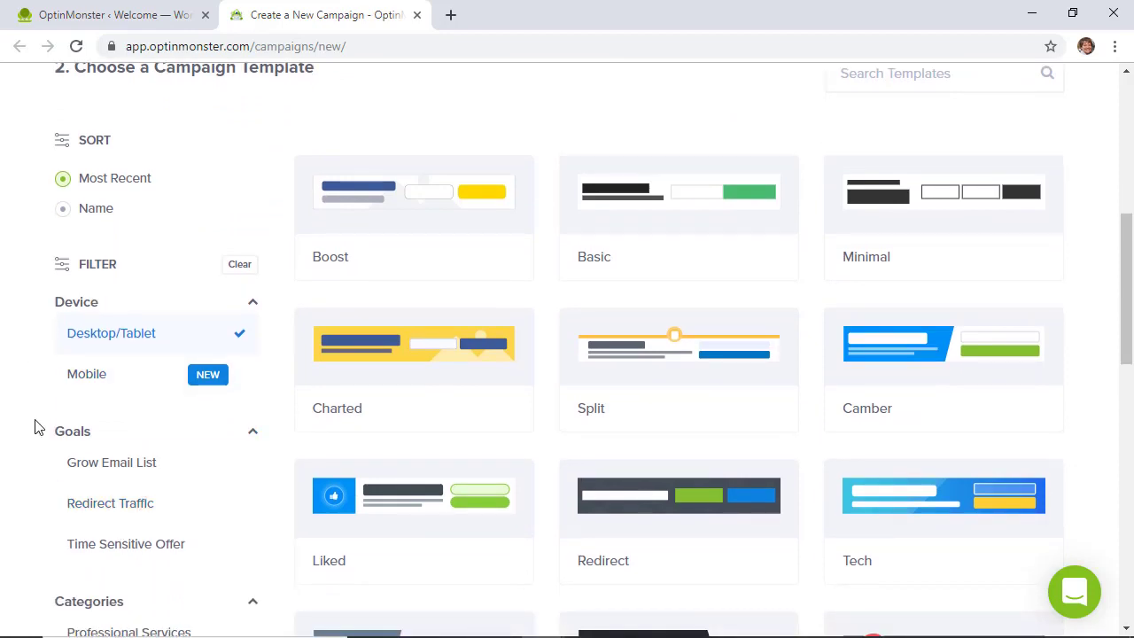
pyautogui.scroll(-1, 45, 497)
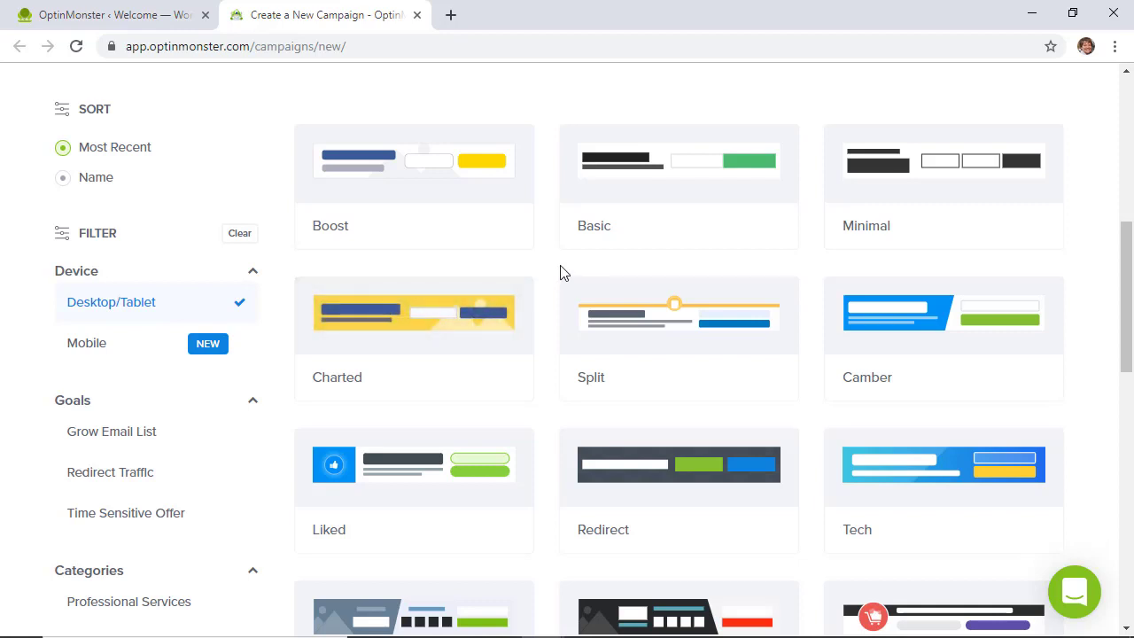
pyautogui.moveTo(389, 186)
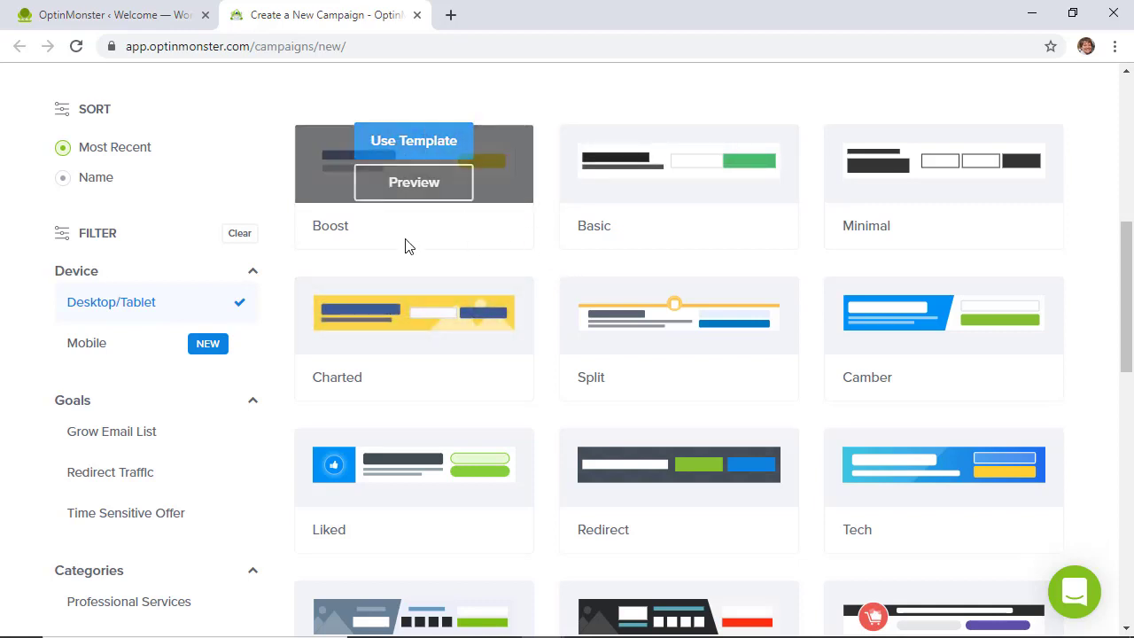
pyautogui.click(422, 144)
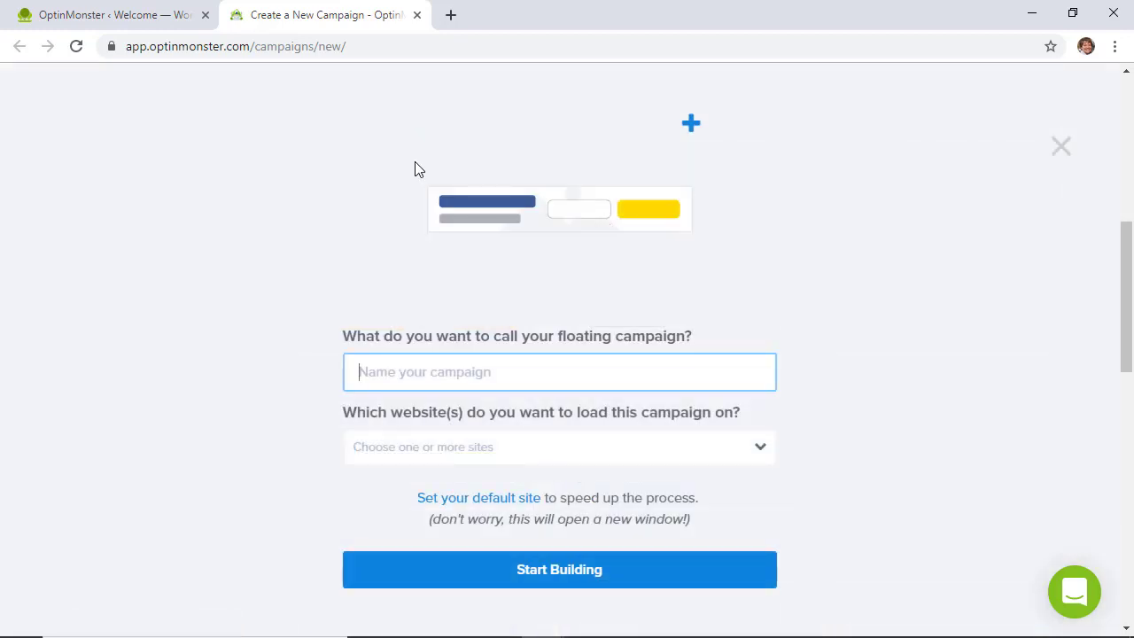
# Name the campaign 'Announcement', assign it to startawpsite.com, and start building
pyautogui.write('Announcement')
pyautogui.click(434, 447)
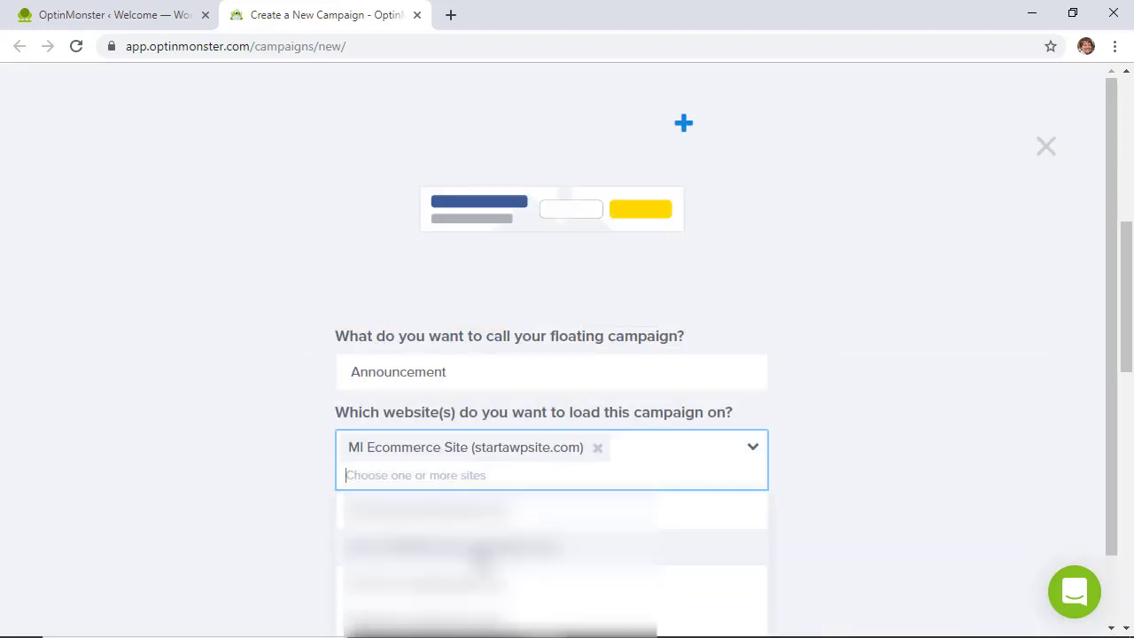
pyautogui.click(853, 498)
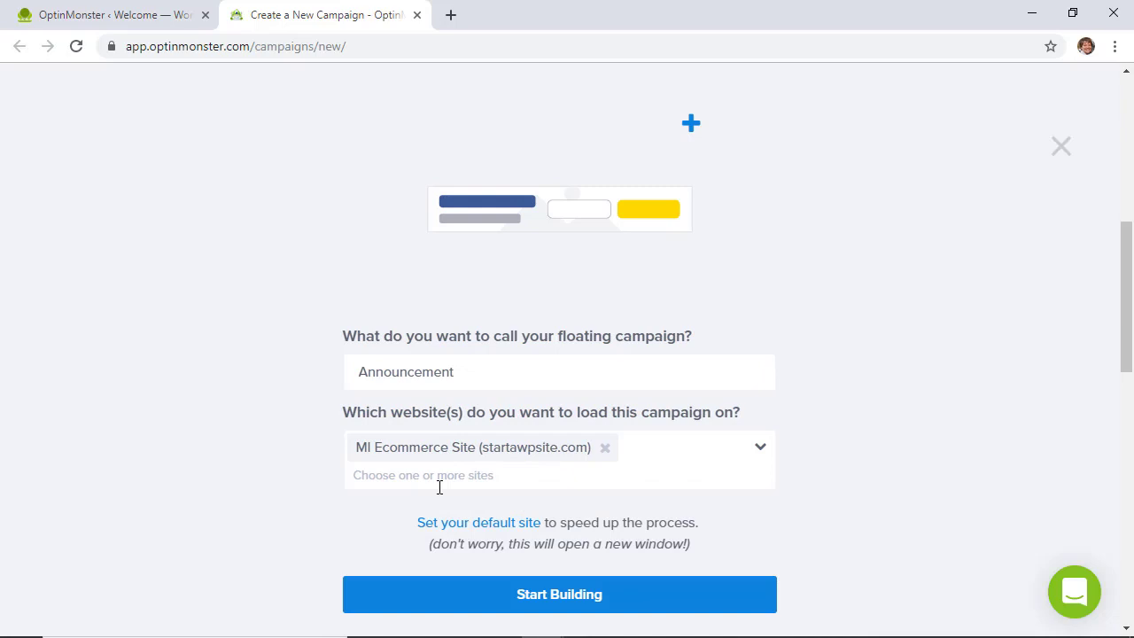
pyautogui.scroll(-1, 811, 494)
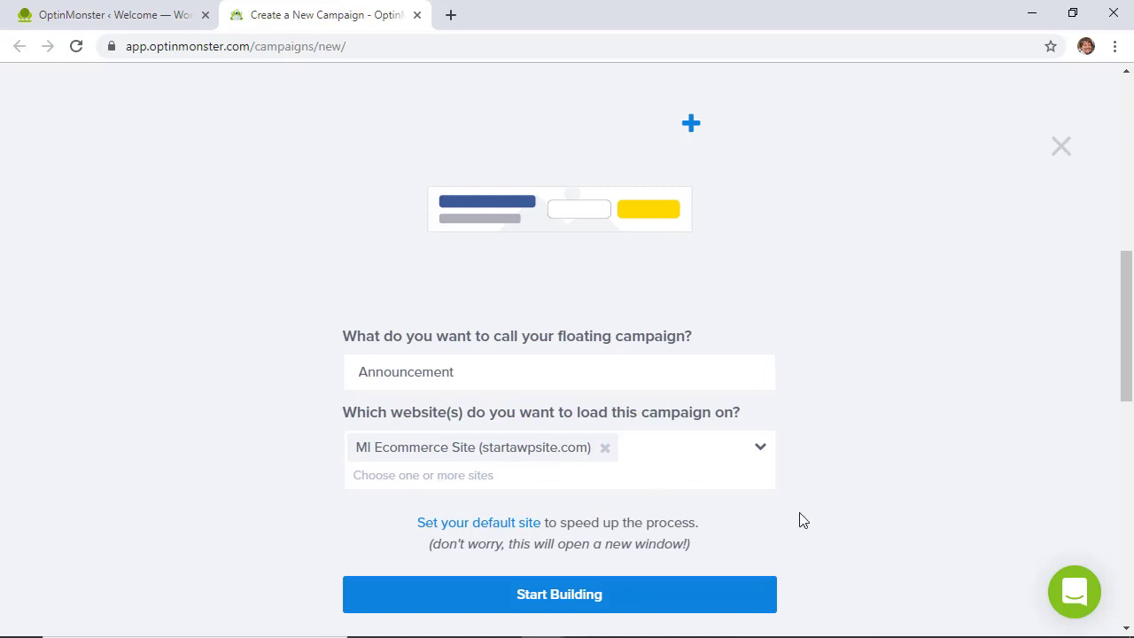
pyautogui.click(527, 607)
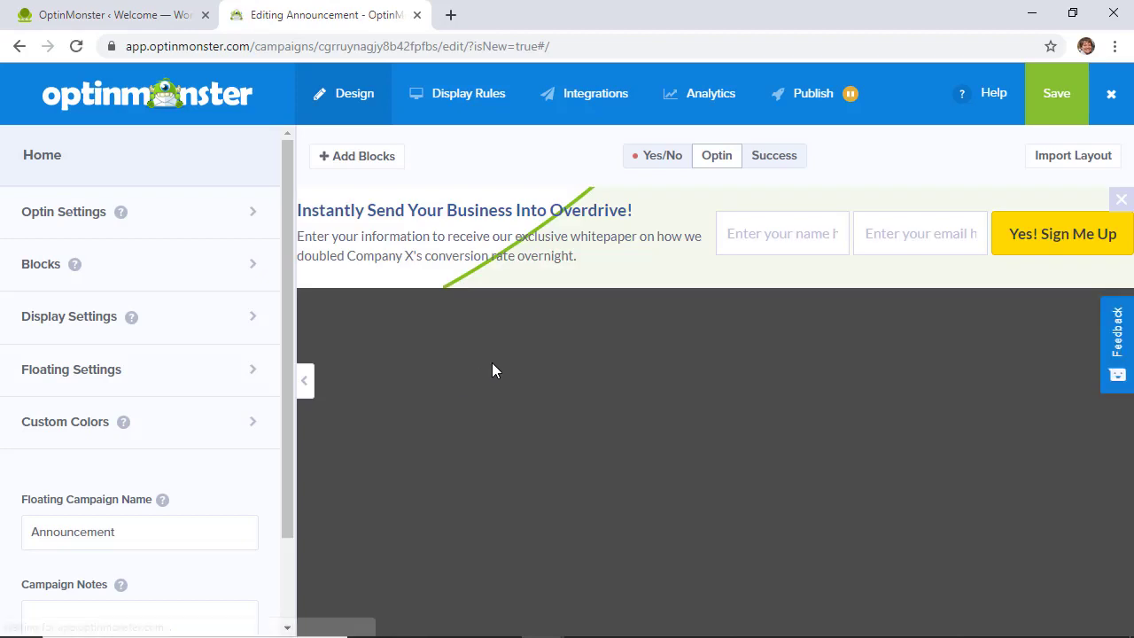
# Change the bar's headline to 'Get Instant Access to Our Email Newsletter'
pyautogui.click(370, 212)
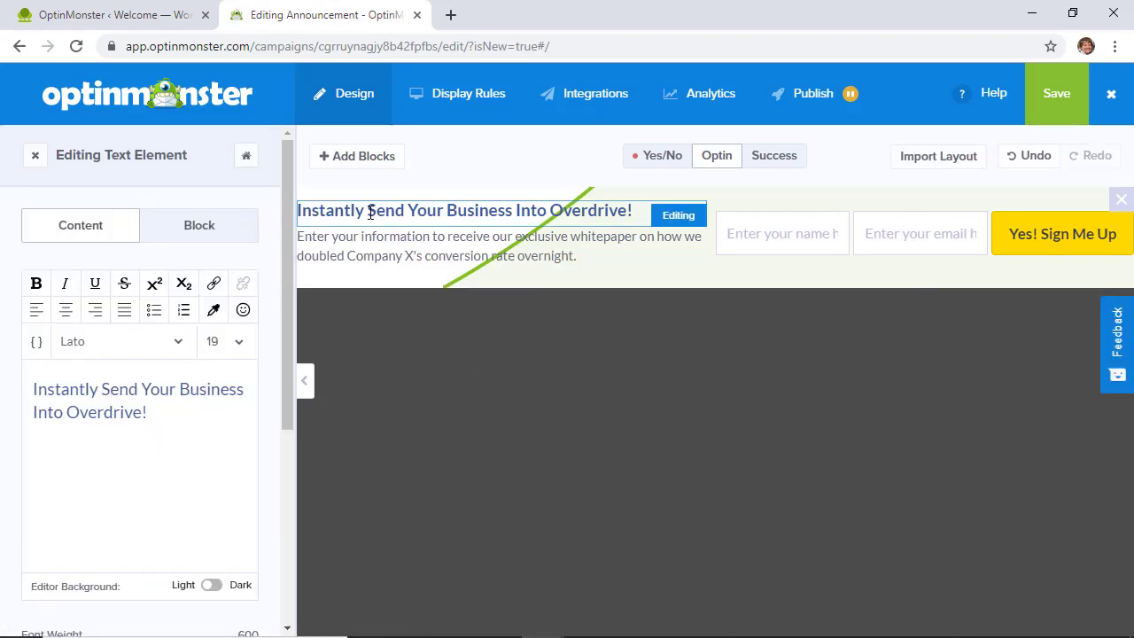
pyautogui.moveTo(149, 413); pyautogui.dragTo(35, 388)
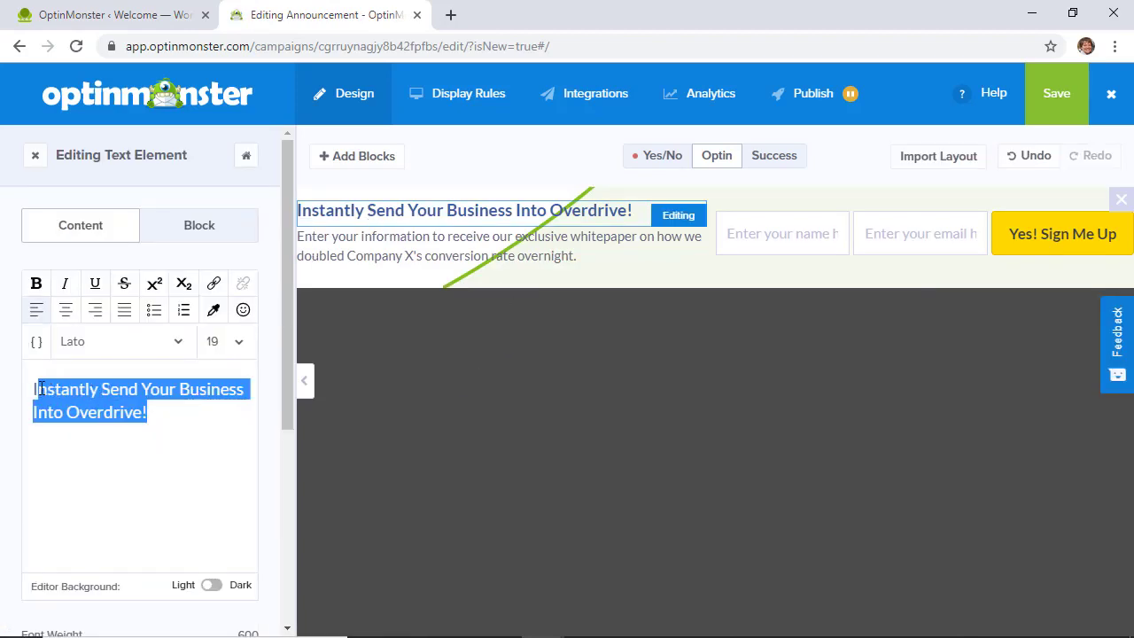
pyautogui.press('BackSpace')
pyautogui.write('Get Instant Access to Our Email Now')
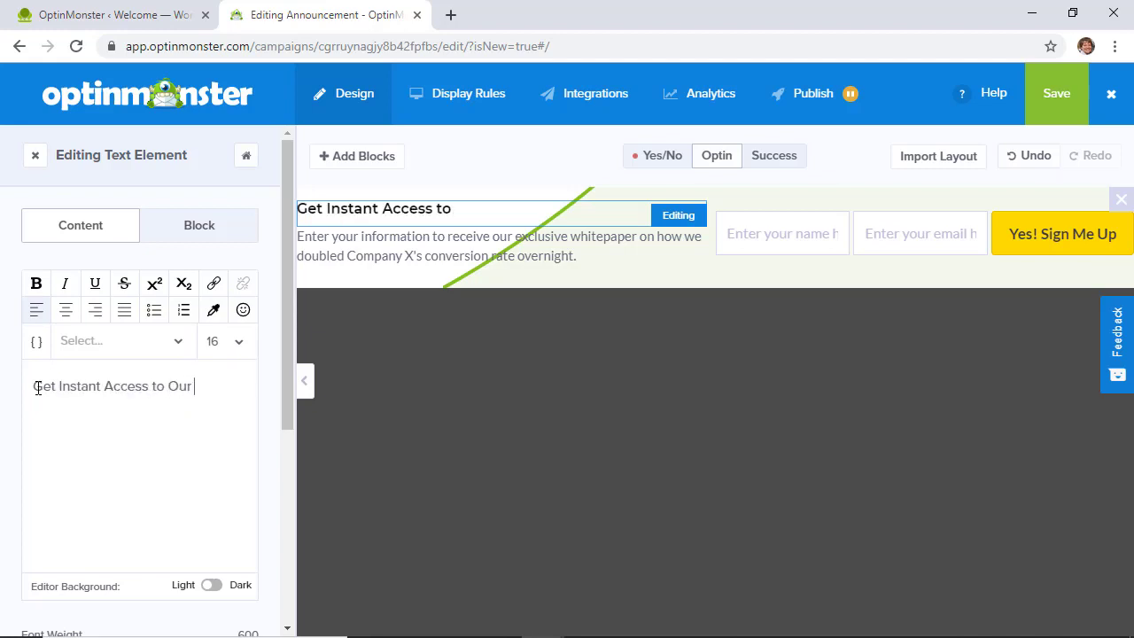
pyautogui.press('BackSpace')
pyautogui.press('BackSpace')
pyautogui.write('ewsletter')
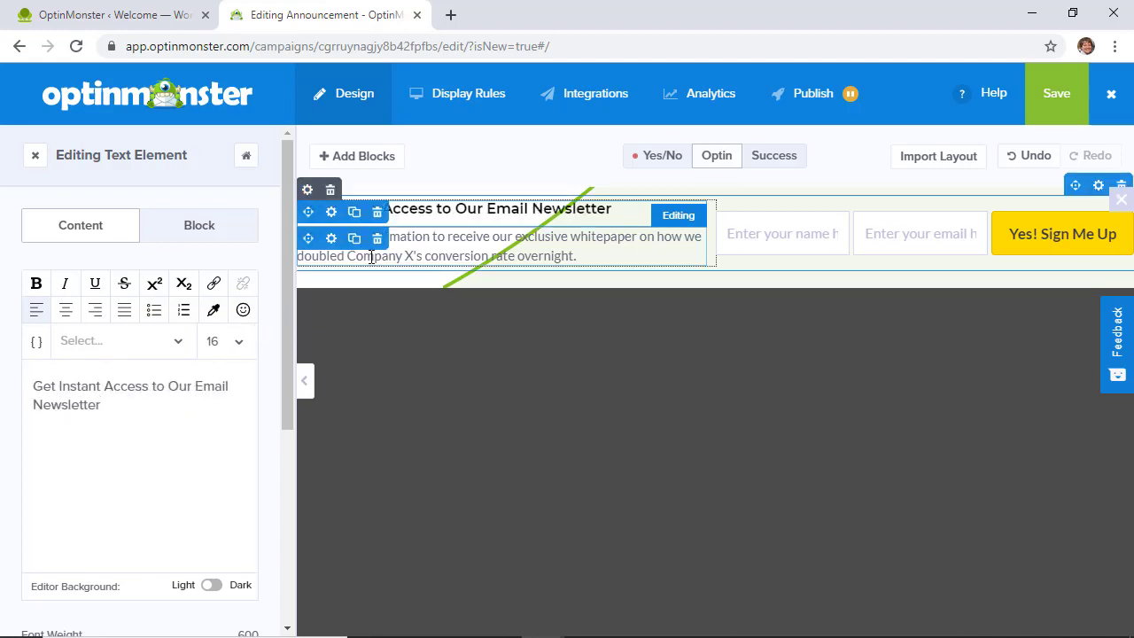
# Delete the subtitle text element beneath the headline
pyautogui.click(355, 241)
pyautogui.click(376, 239)
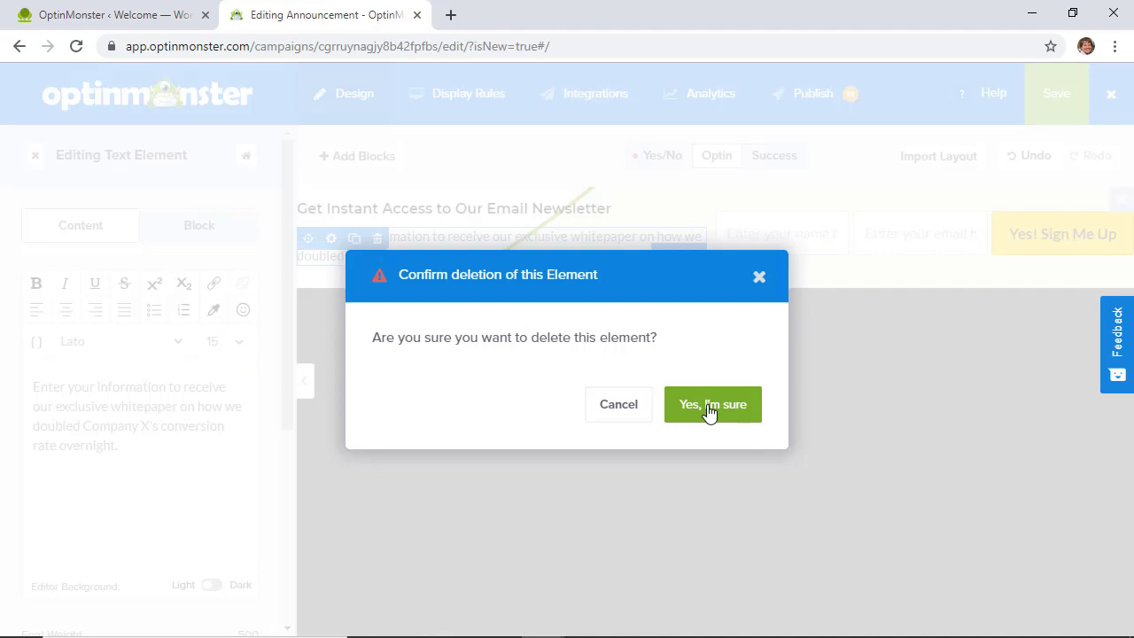
pyautogui.click(709, 408)
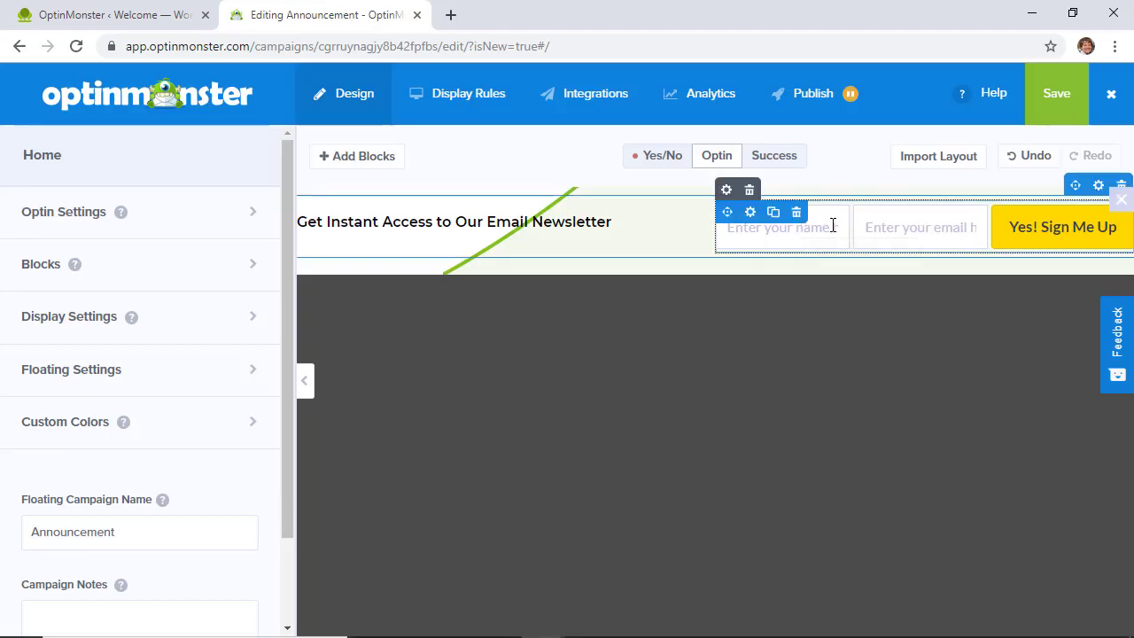
# Change the sign-up button text from 'Yes! Sign Me Up' to 'Yes, I'm In!'
pyautogui.click(930, 237)
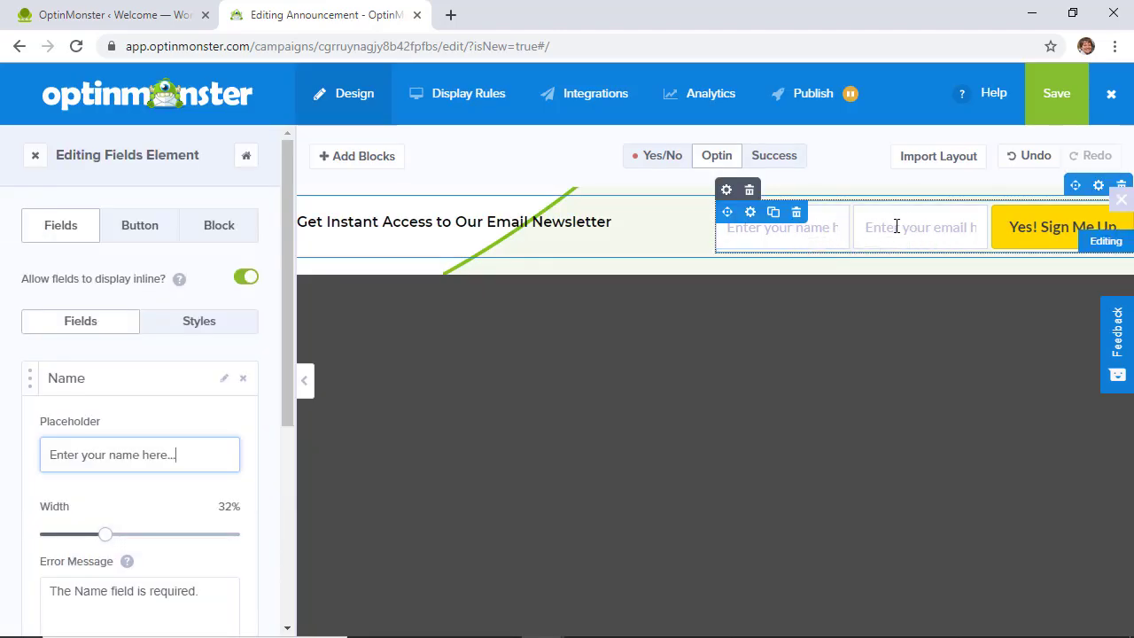
pyautogui.click(893, 232)
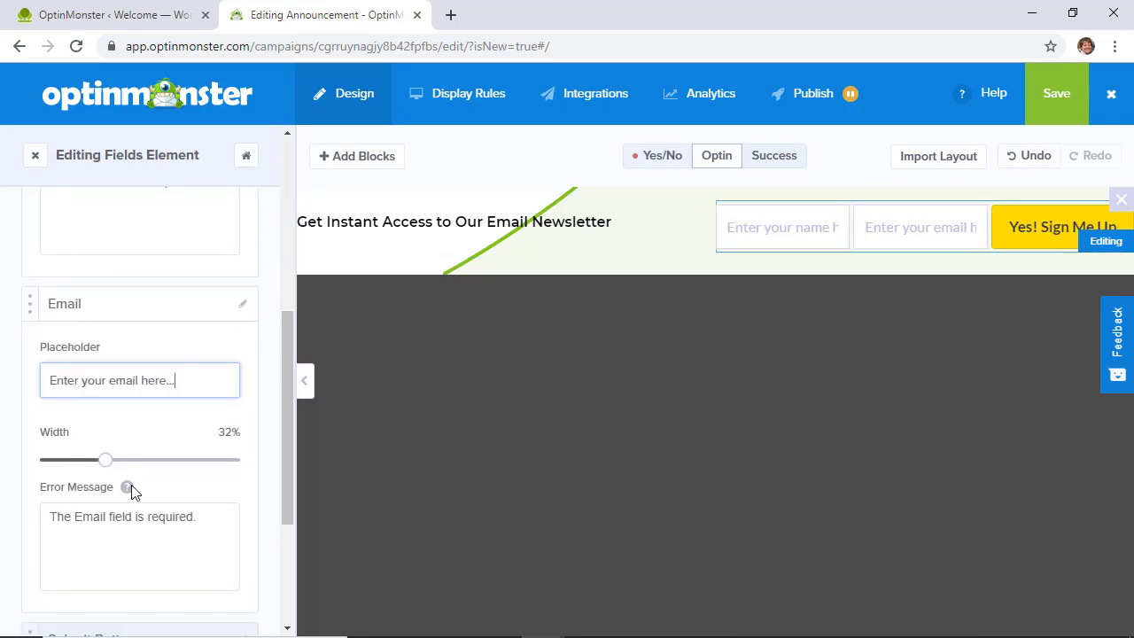
pyautogui.click(1017, 228)
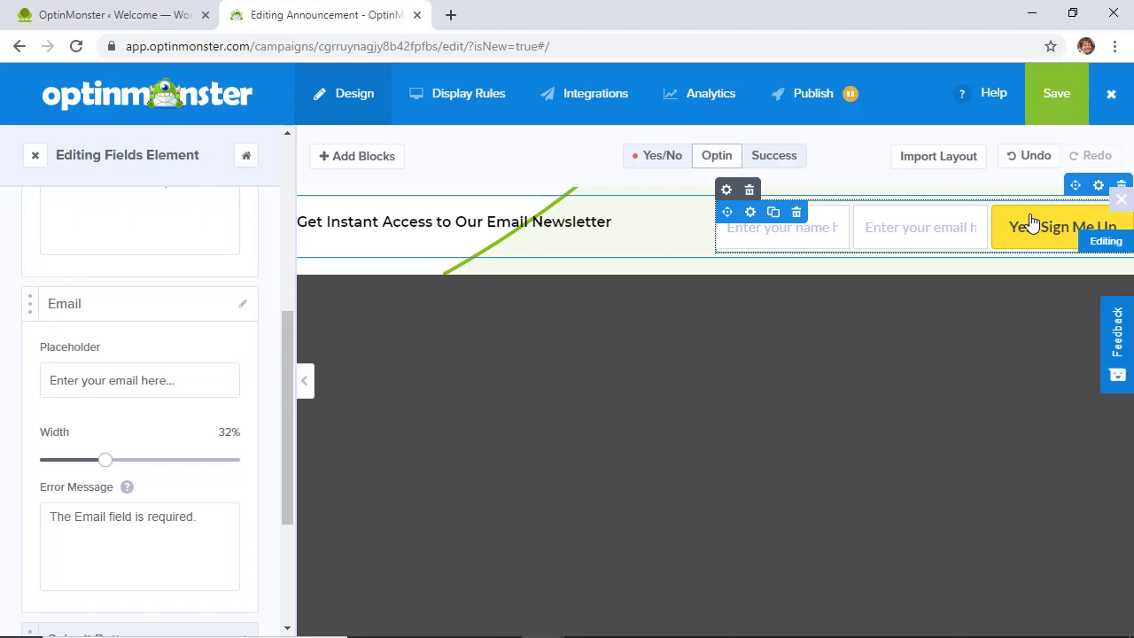
pyautogui.click(638, 272)
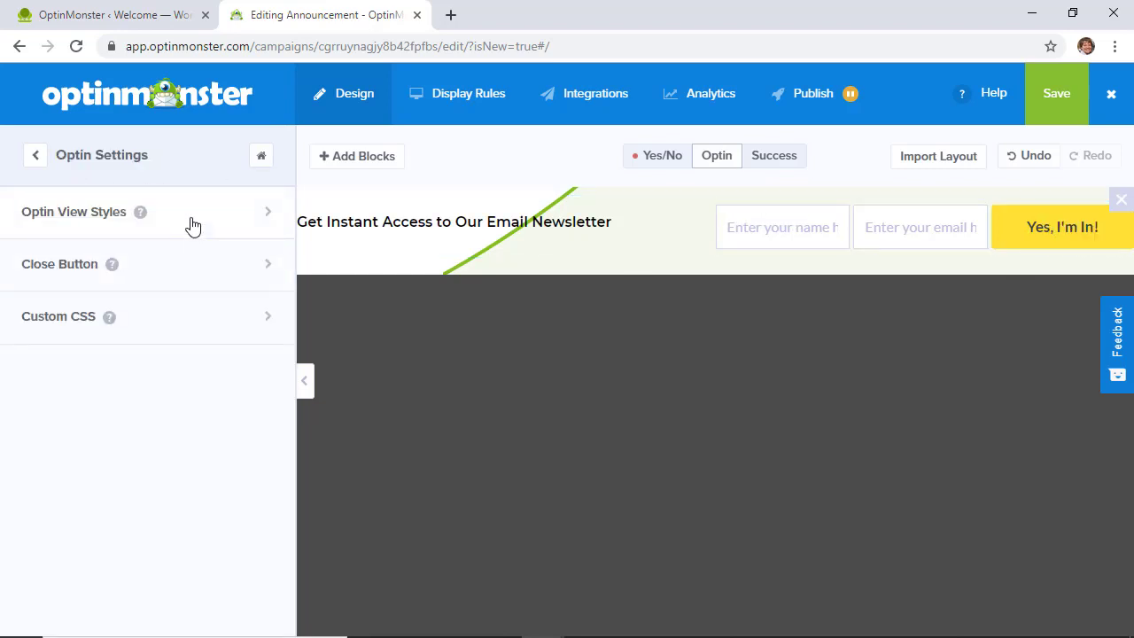
# Turn on 'Load Floating Bar at Top of Page?' in the Floating Settings
pyautogui.click(35, 156)
pyautogui.click(175, 389)
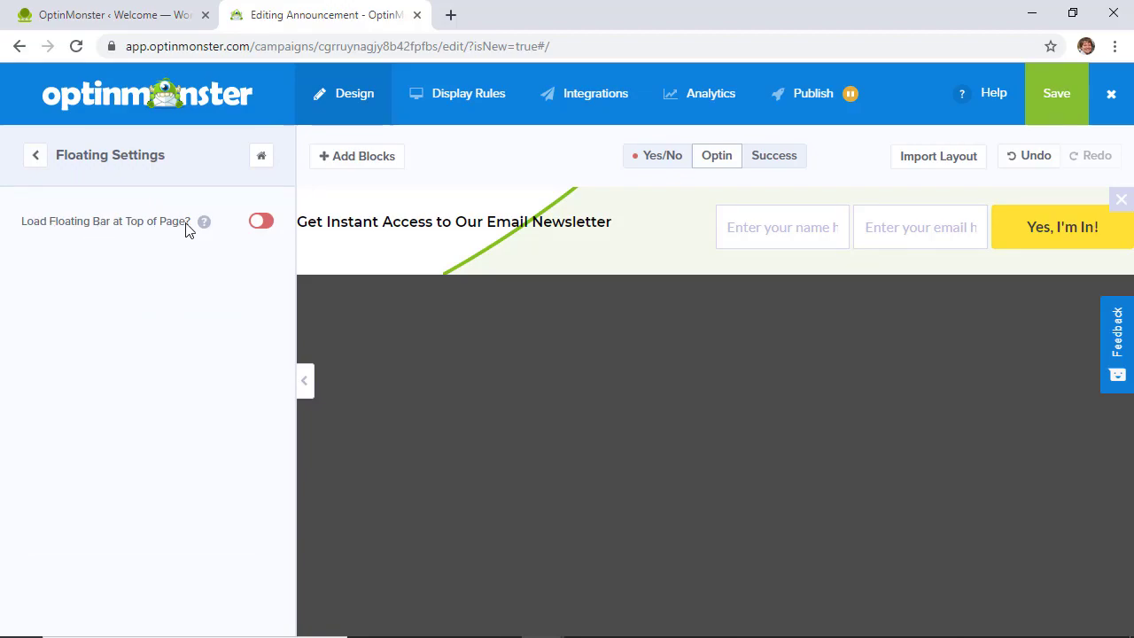
pyautogui.click(260, 222)
pyautogui.click(262, 223)
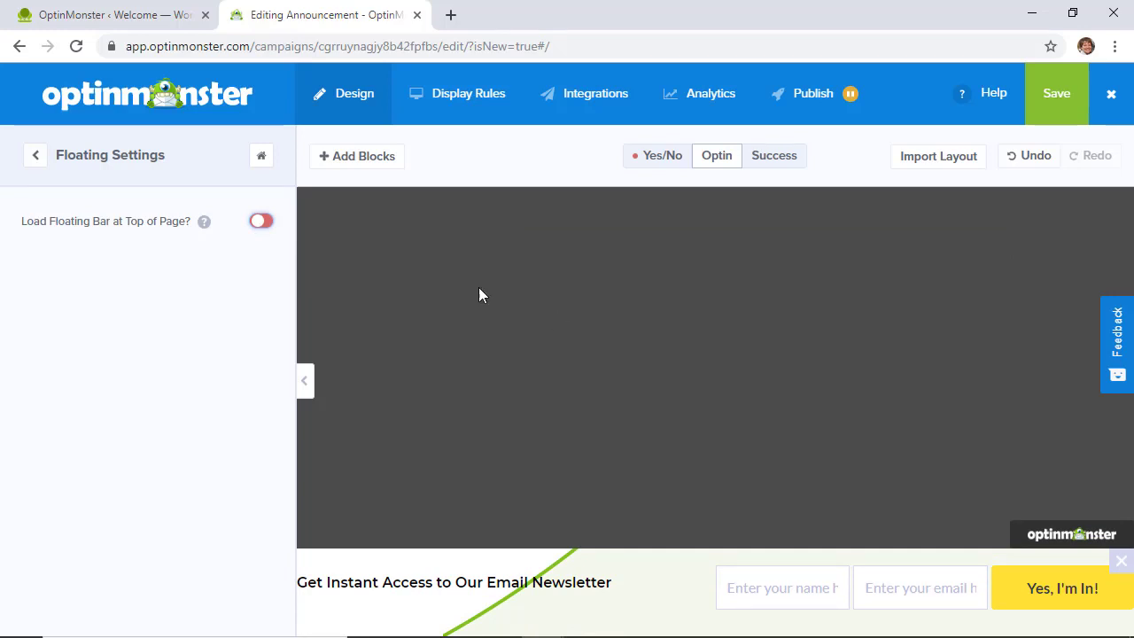
pyautogui.click(264, 222)
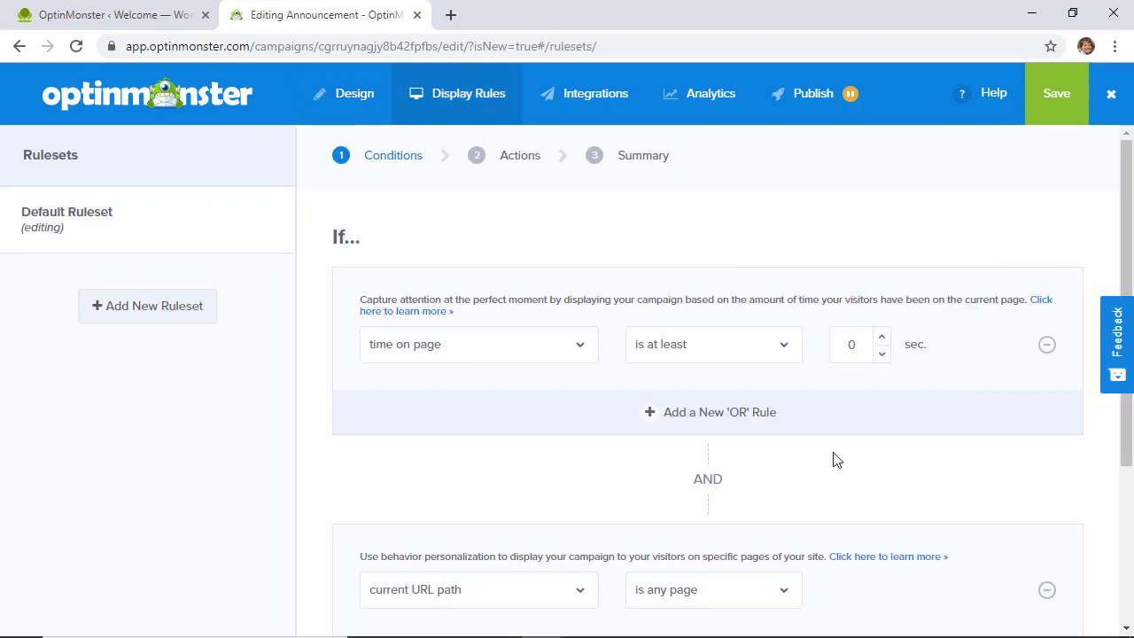
# Remove the time-on-page display rule, keeping only the 'current URL path is any page' rule
pyautogui.scroll(-1, 1006, 468)
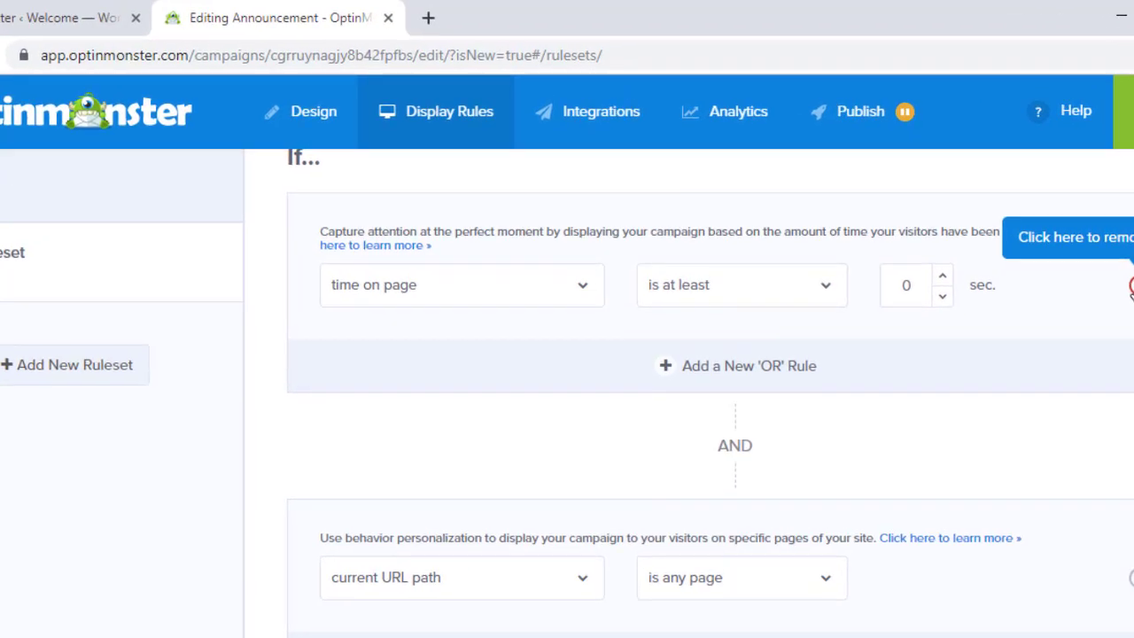
pyautogui.click(1132, 287)
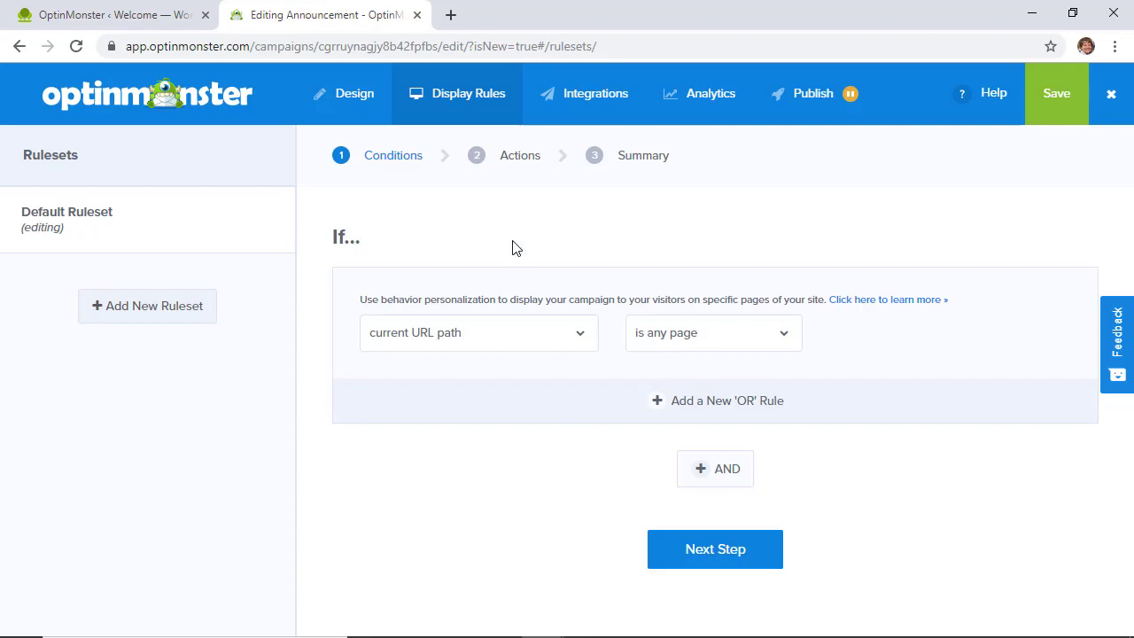
pyautogui.click(587, 104)
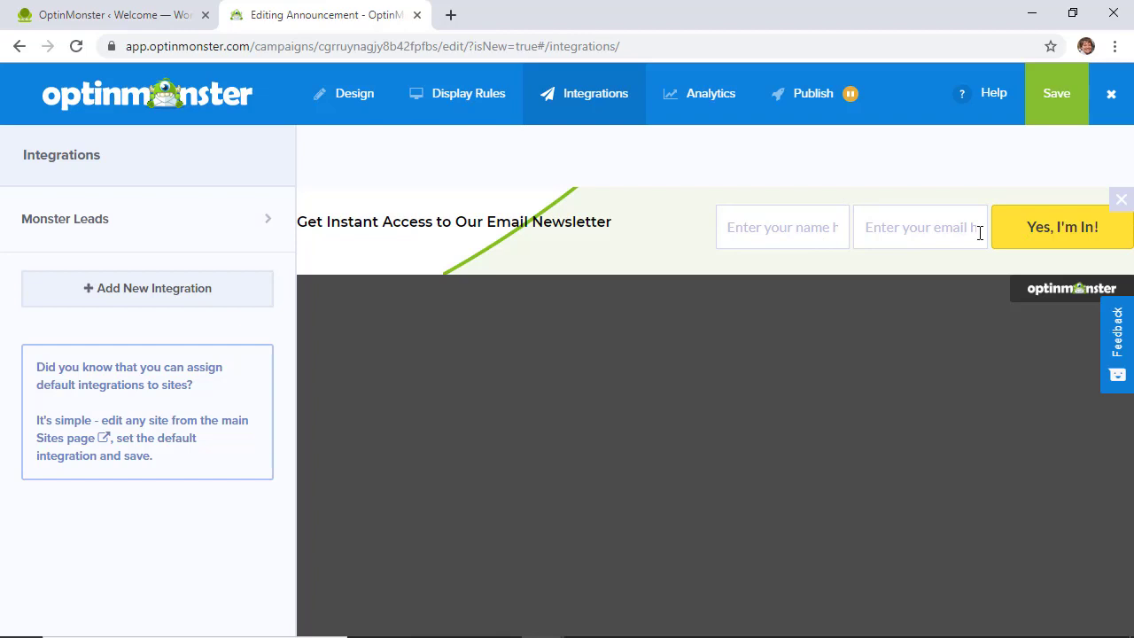
pyautogui.click(731, 217)
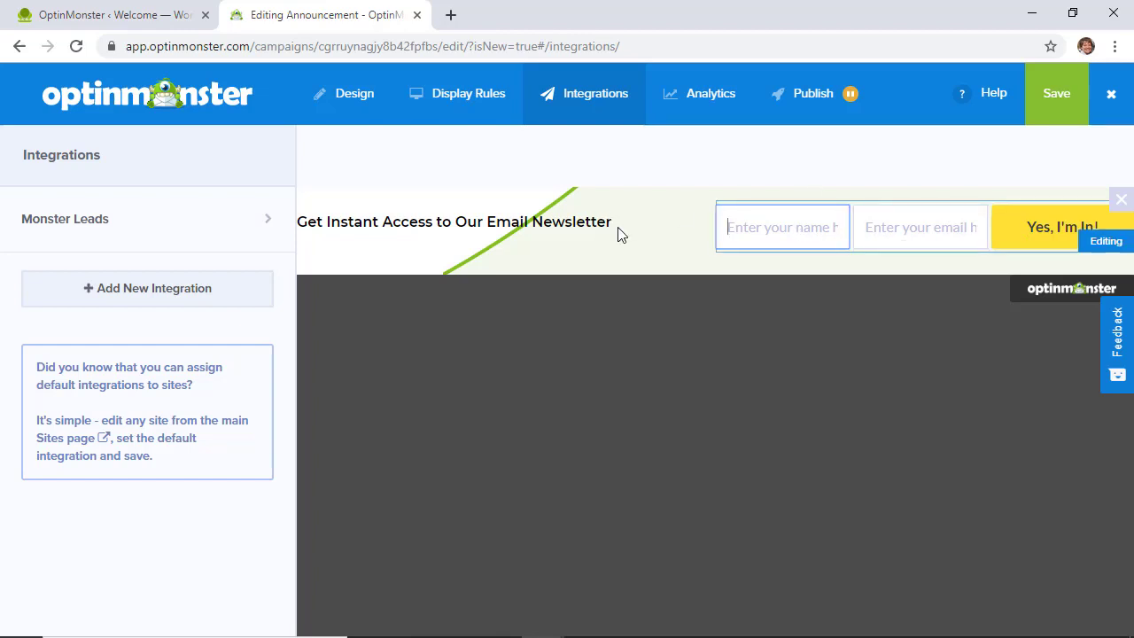
pyautogui.moveTo(615, 226); pyautogui.dragTo(257, 220)
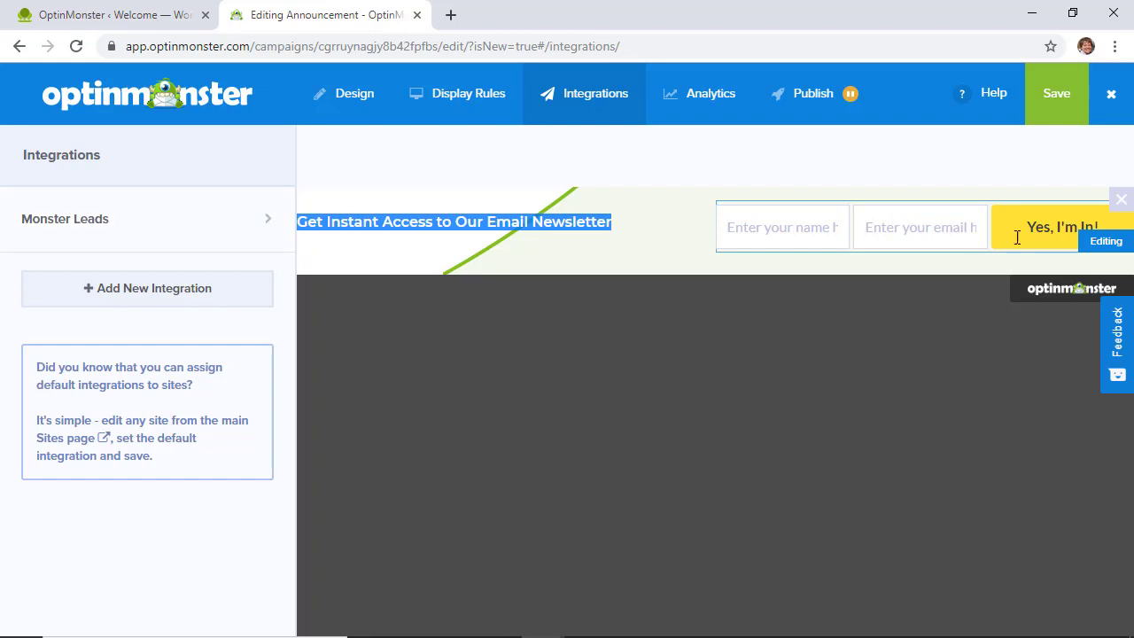
pyautogui.click(720, 319)
pyautogui.click(807, 220)
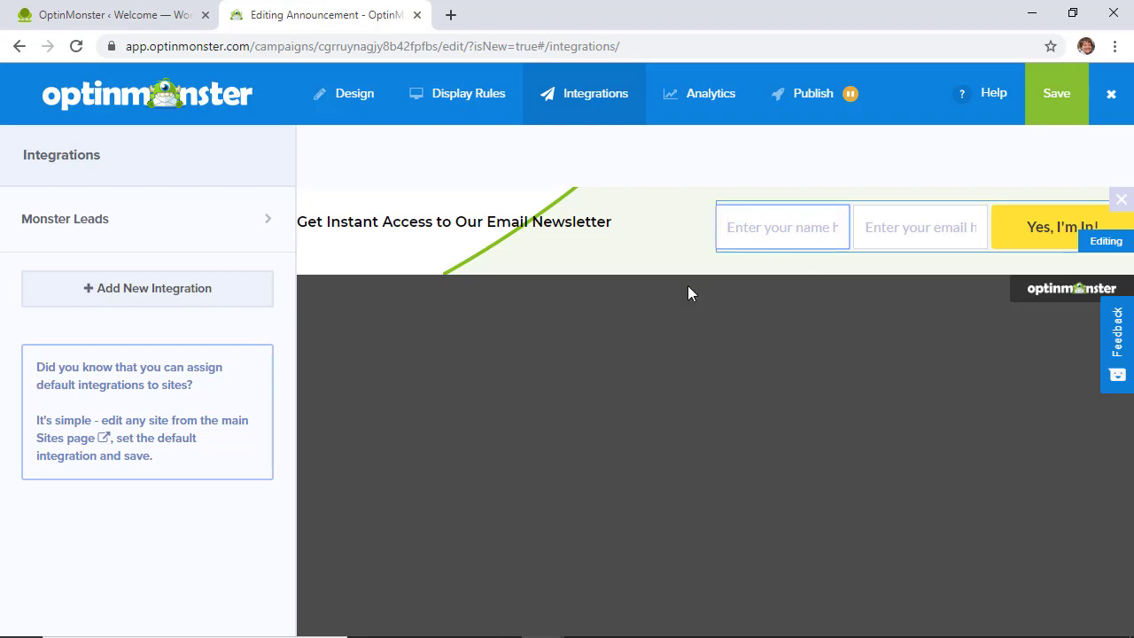
pyautogui.click(109, 238)
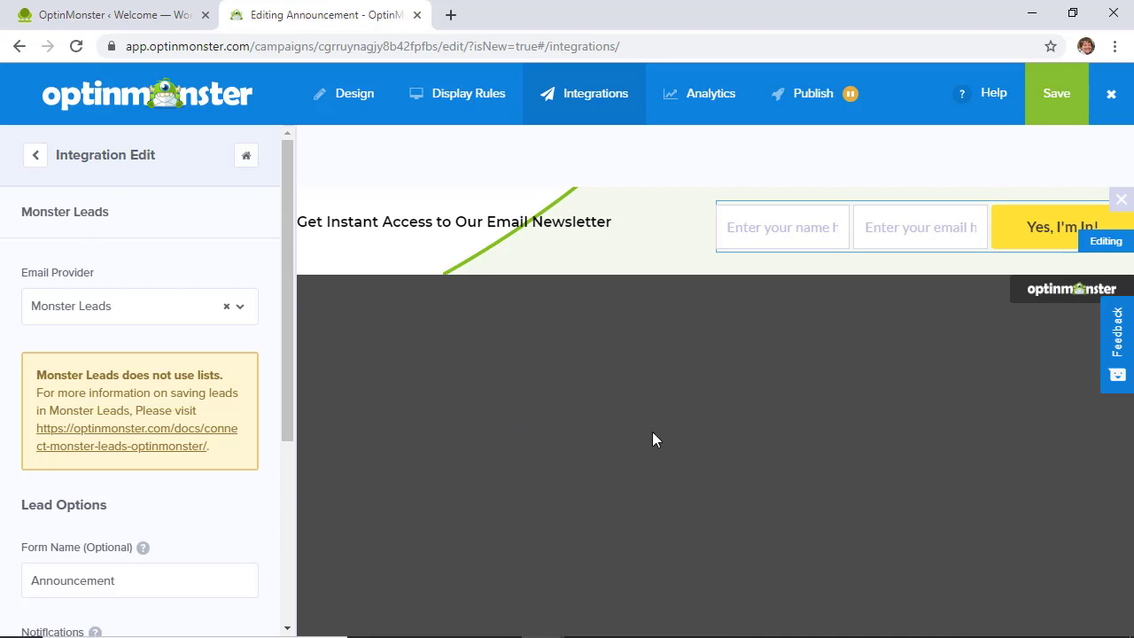
# Connect Google Analytics to the Announcement campaign using the GA account
pyautogui.click(695, 115)
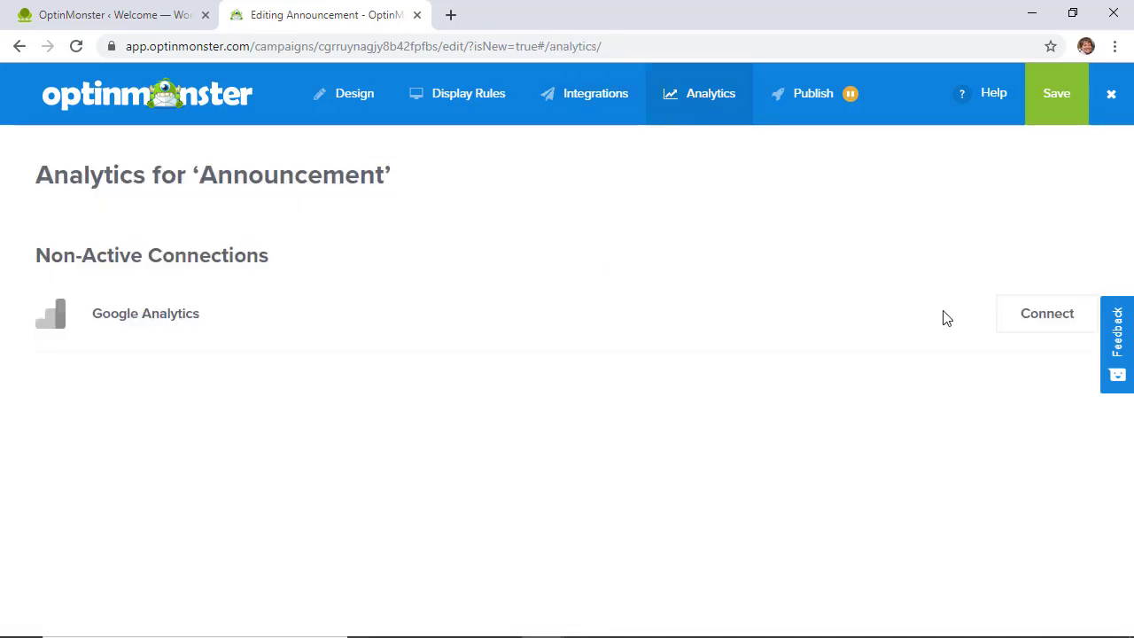
pyautogui.click(1009, 317)
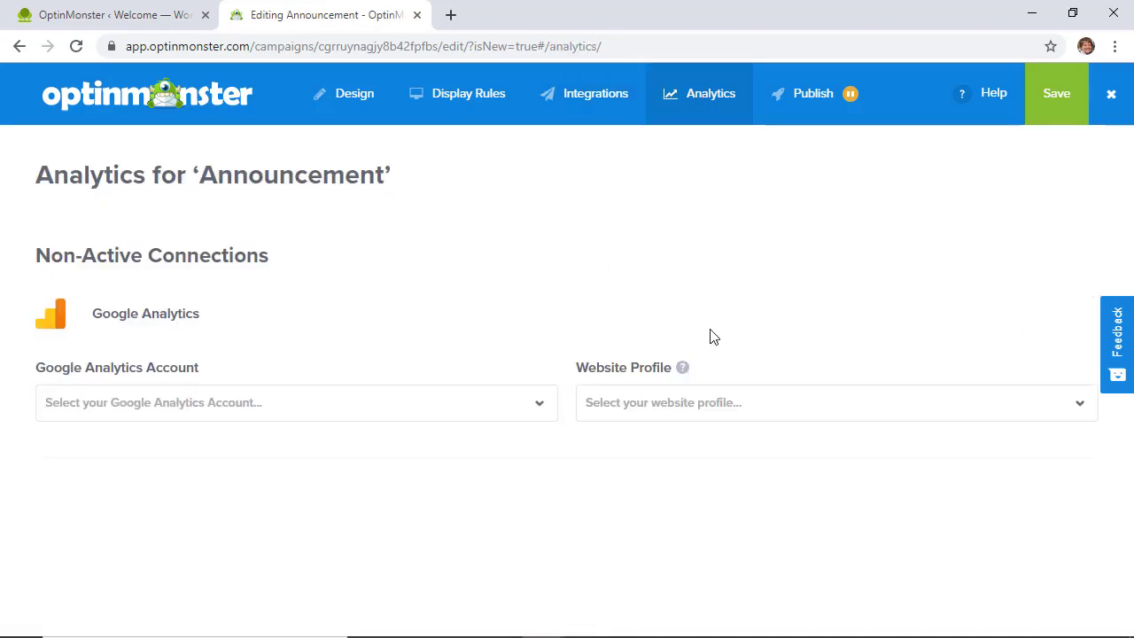
pyautogui.click(408, 400)
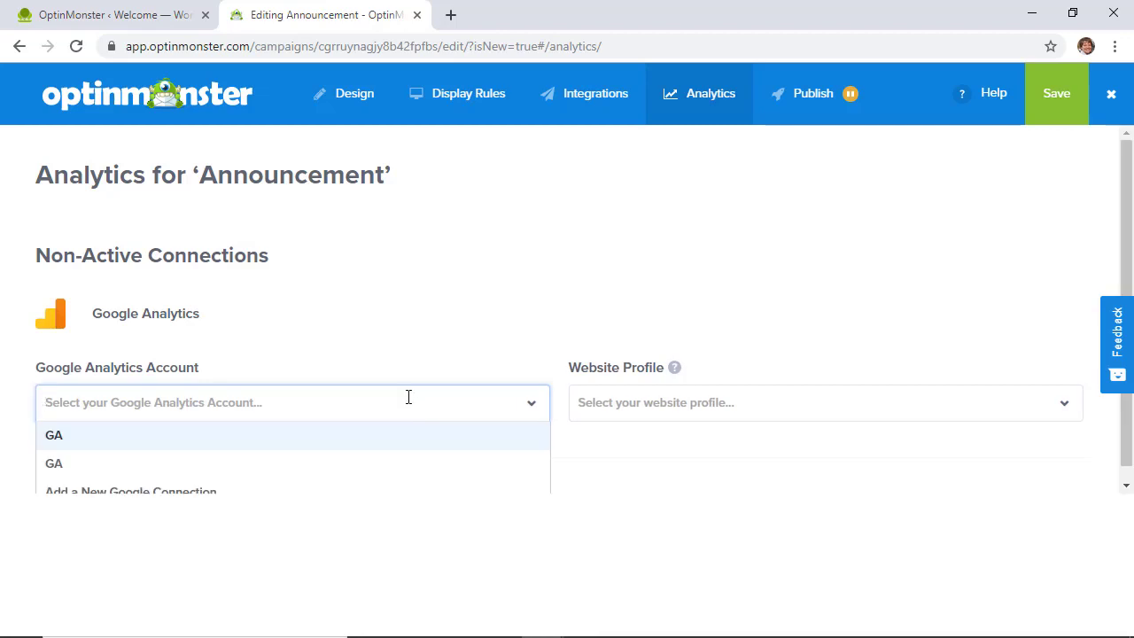
pyautogui.click(352, 465)
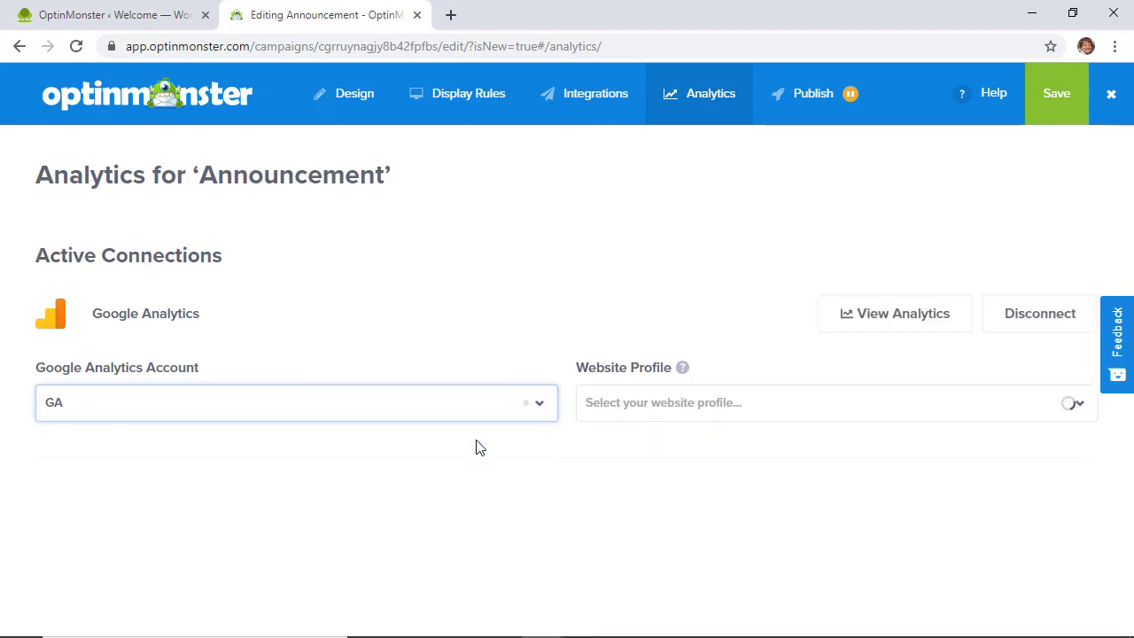
pyautogui.click(797, 105)
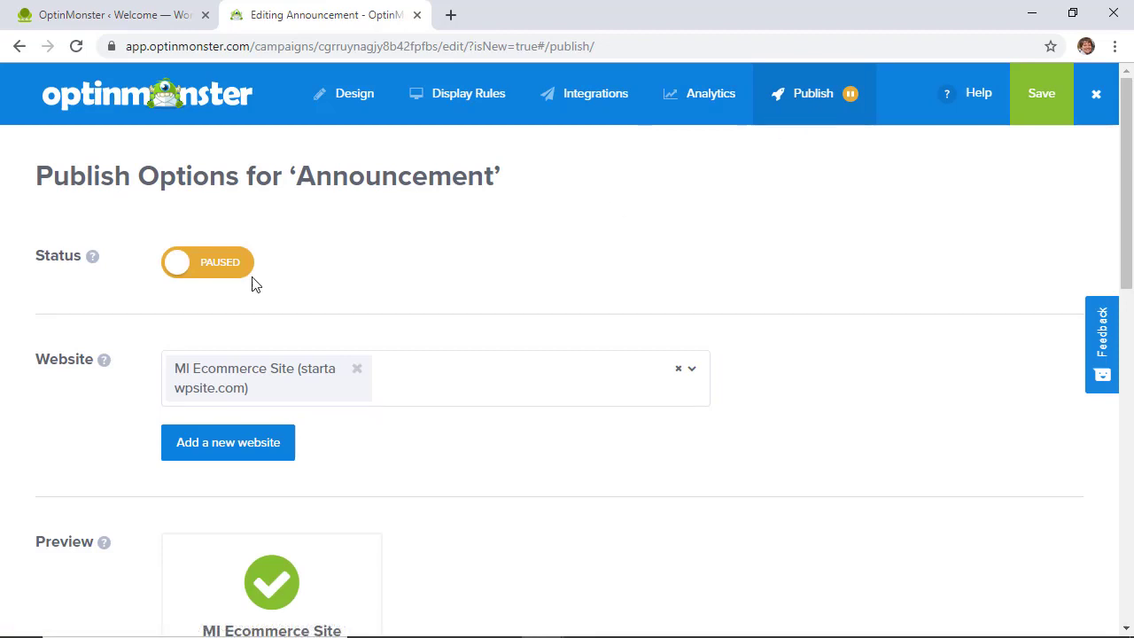
# Switch the campaign status from Paused to Live for the ecommerce site and save
pyautogui.click(210, 263)
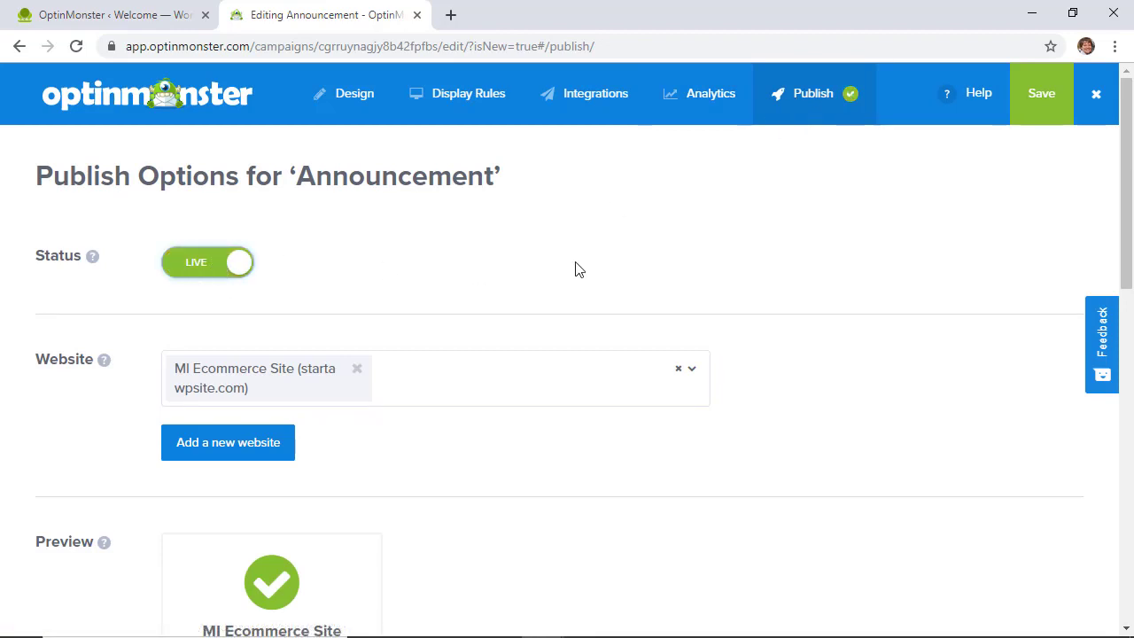
pyautogui.click(1045, 98)
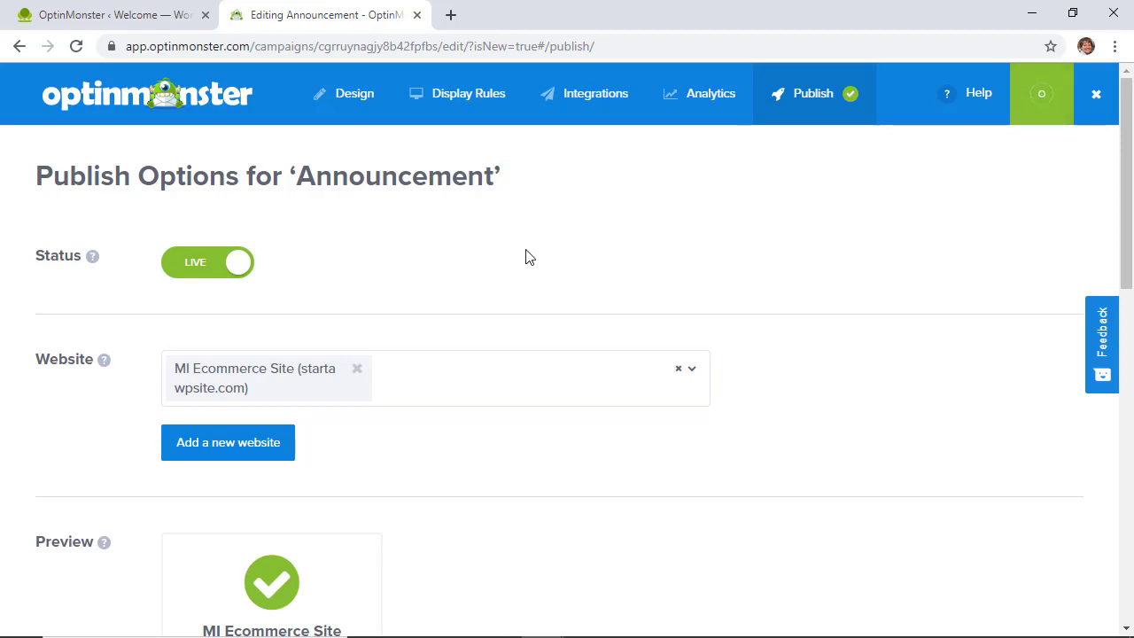
# Back on the WordPress Campaigns page, refresh campaigns so 'Announcement' shows as Live
pyautogui.click(115, 16)
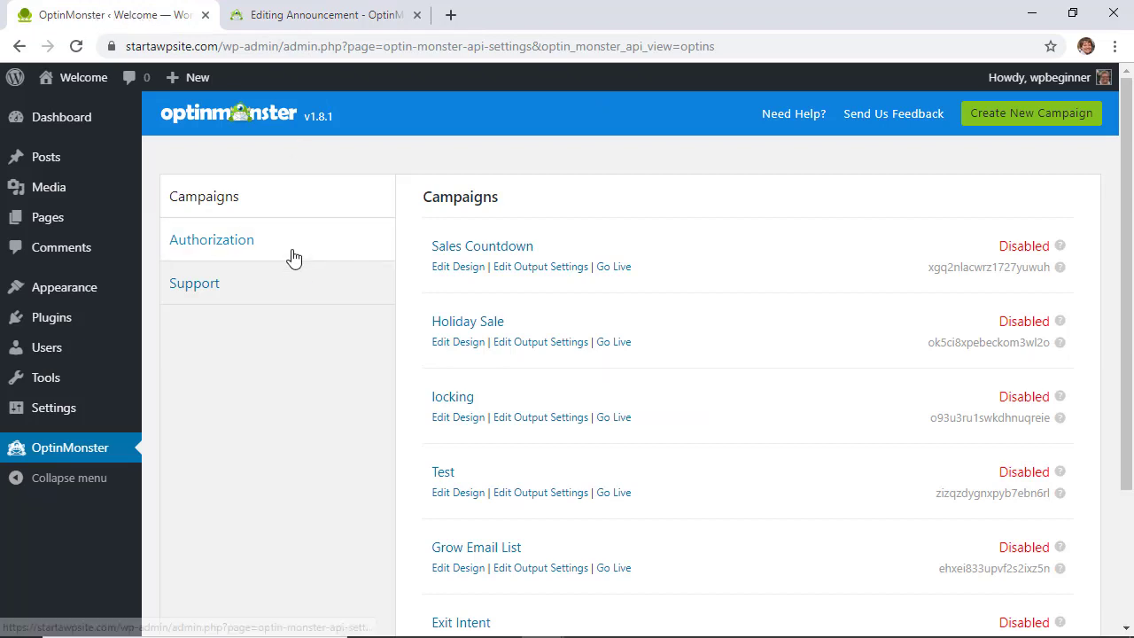
pyautogui.scroll(-3, 682, 409)
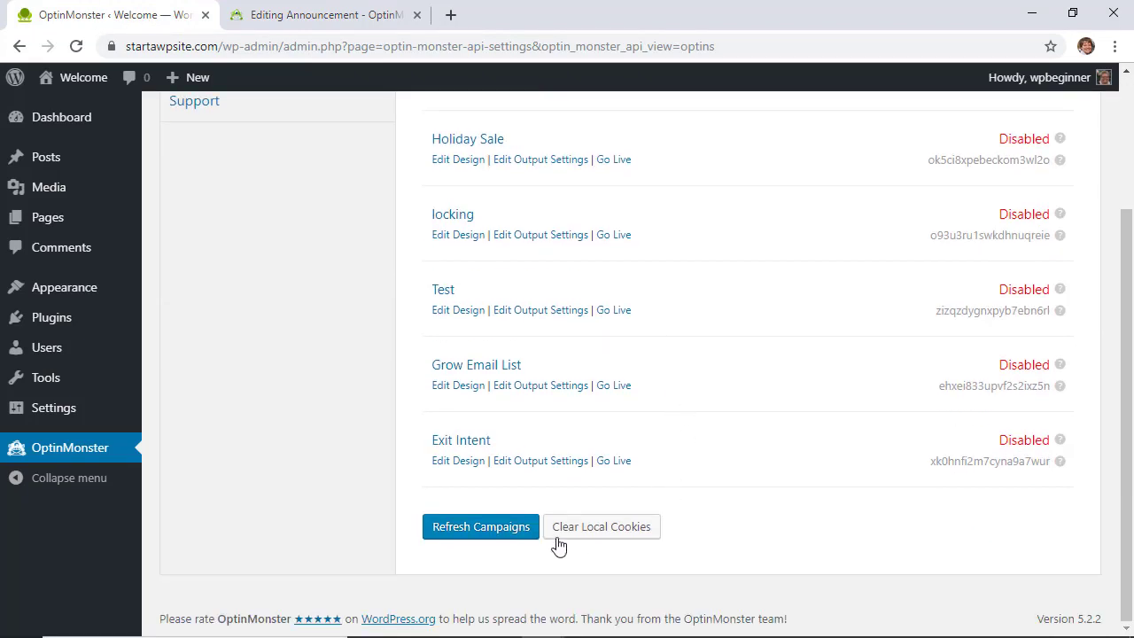
pyautogui.click(465, 527)
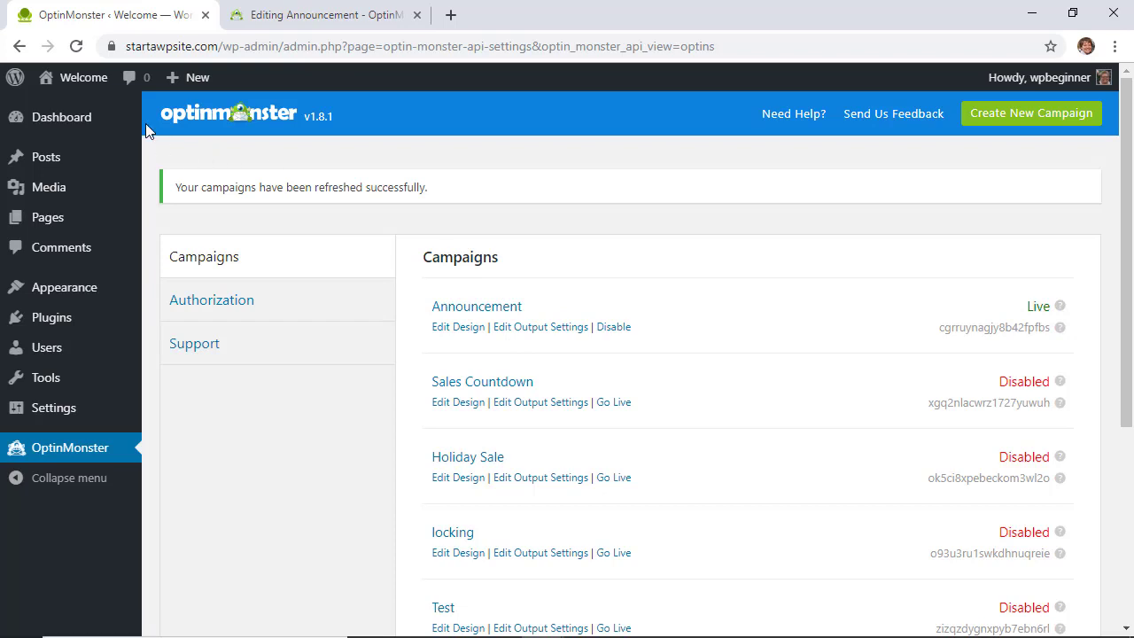
# Open Visit Site in a new tab and view the newsletter floating bar at the top
pyautogui.moveTo(80, 78)
pyautogui.rightClick(85, 116)
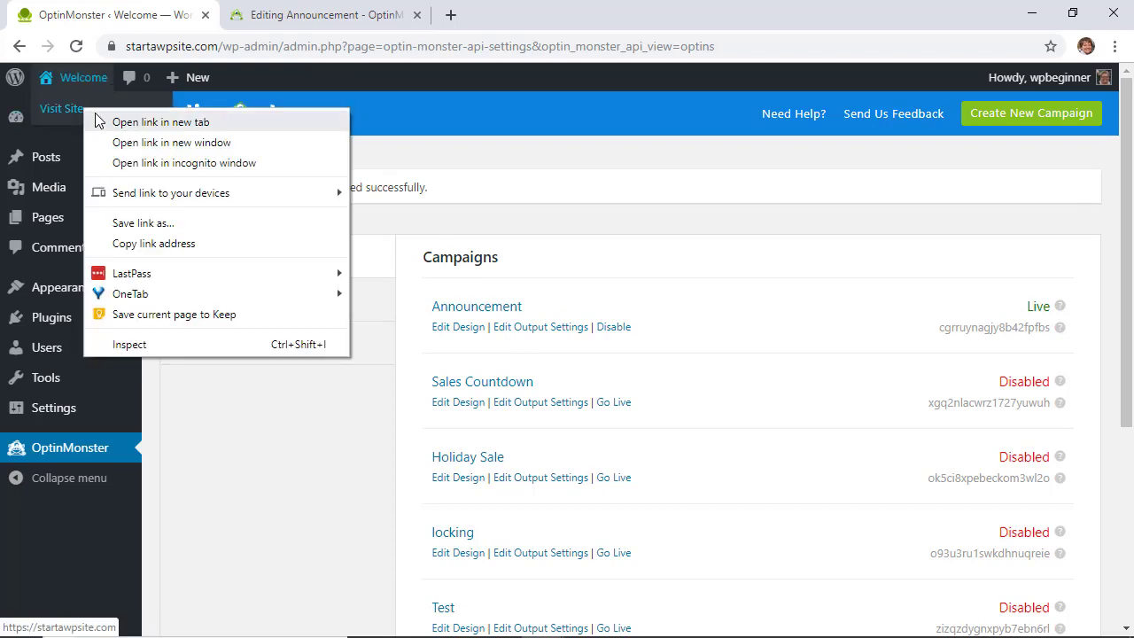
pyautogui.click(98, 121)
pyautogui.click(475, 19)
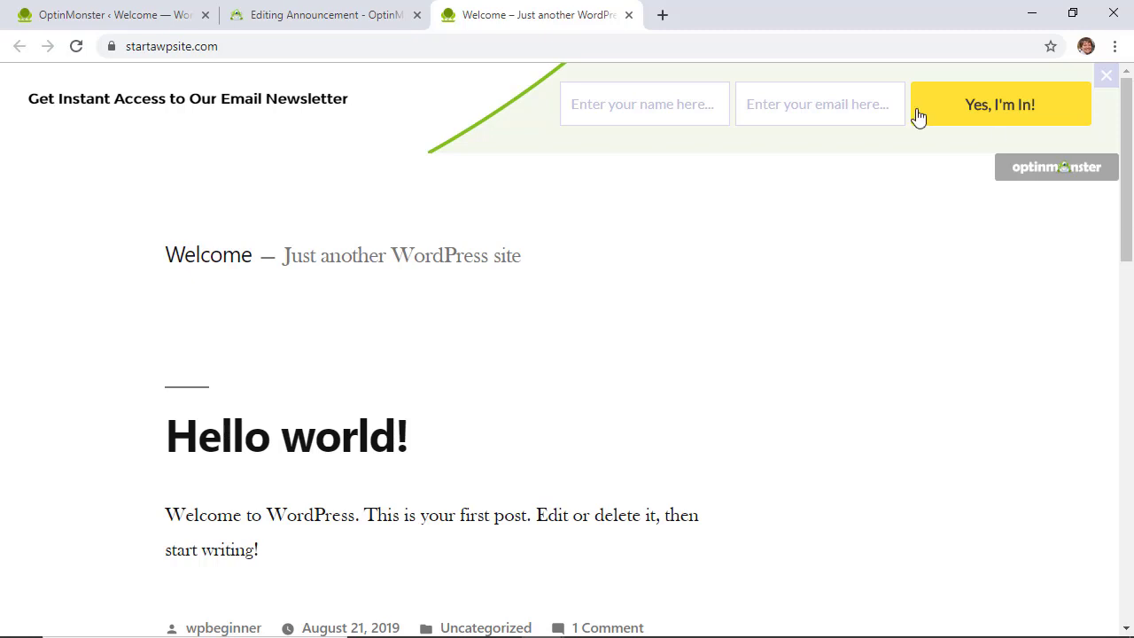
# Back in the WordPress admin, find 'simple notices' under Plugins > Add New, install it and activate it
pyautogui.click(131, 19)
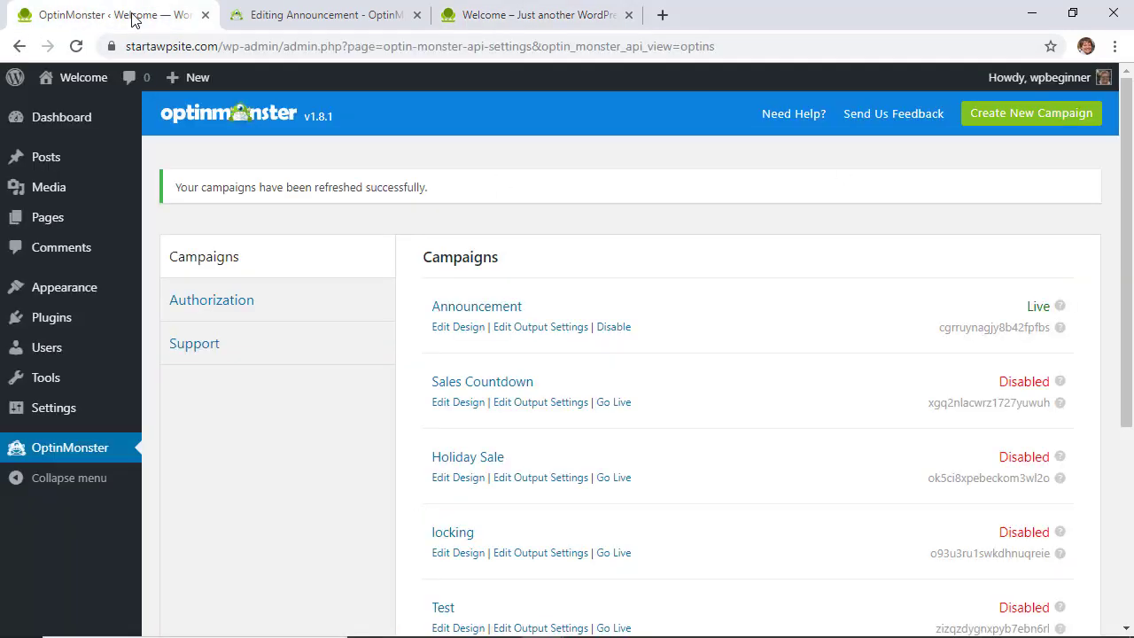
pyautogui.click(80, 122)
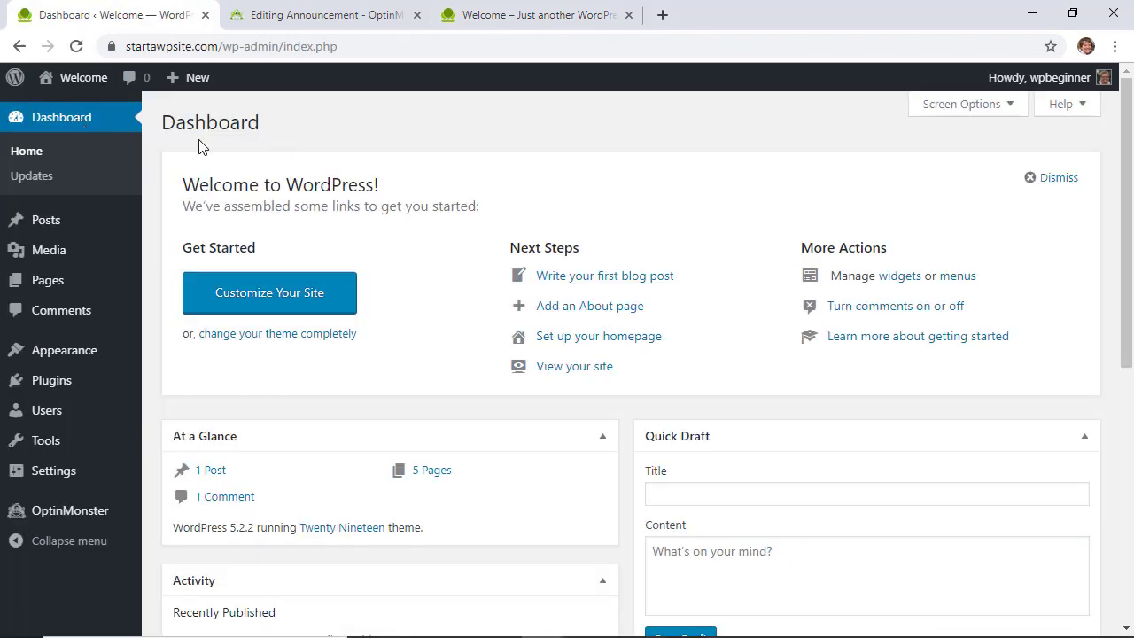
pyautogui.moveTo(41, 390)
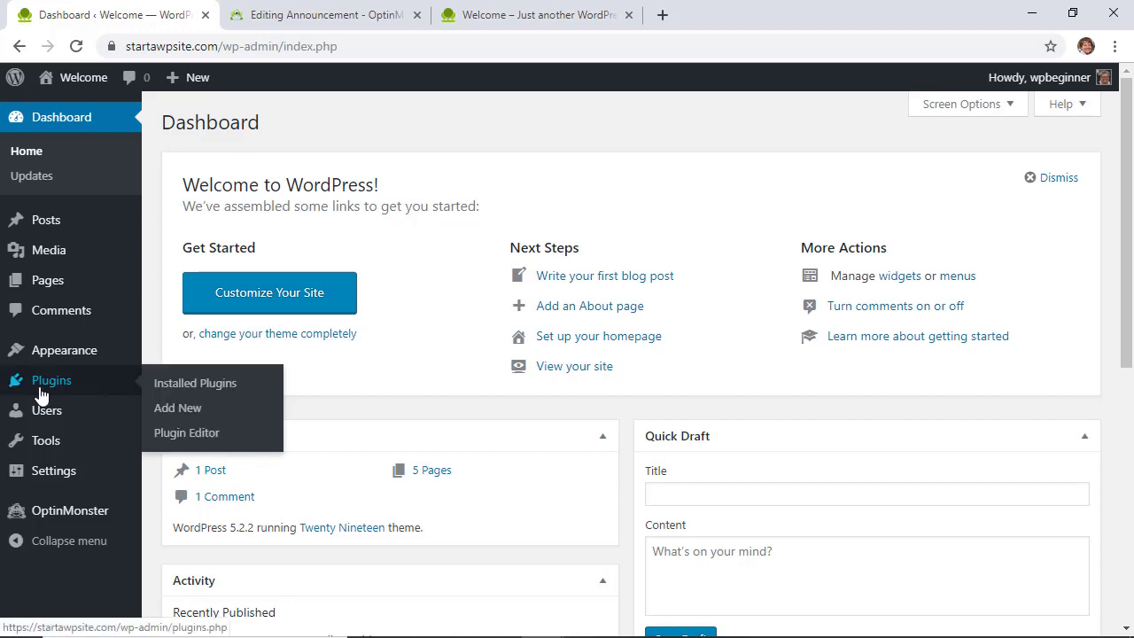
pyautogui.click(169, 410)
pyautogui.click(860, 171)
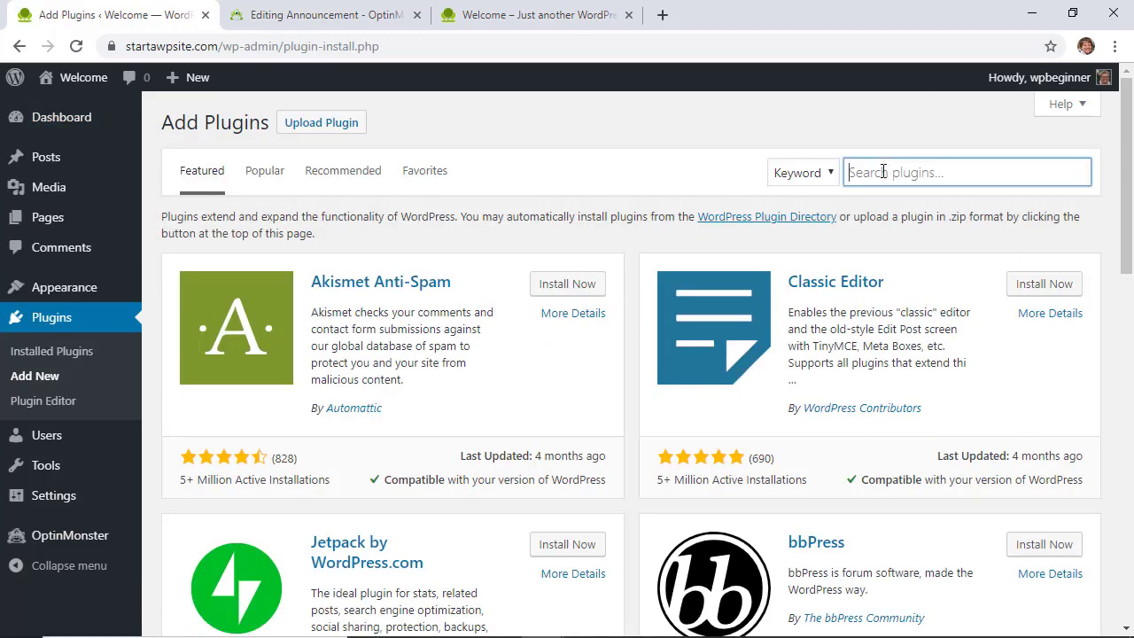
pyautogui.write('simple not')
pyautogui.write('ices')
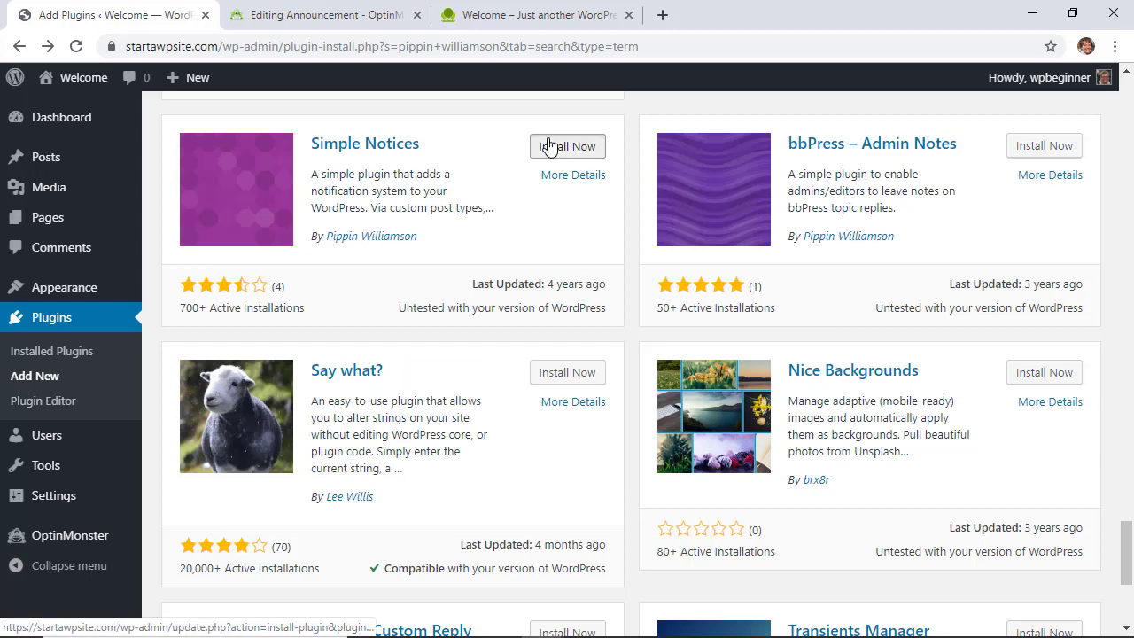
pyautogui.click(549, 146)
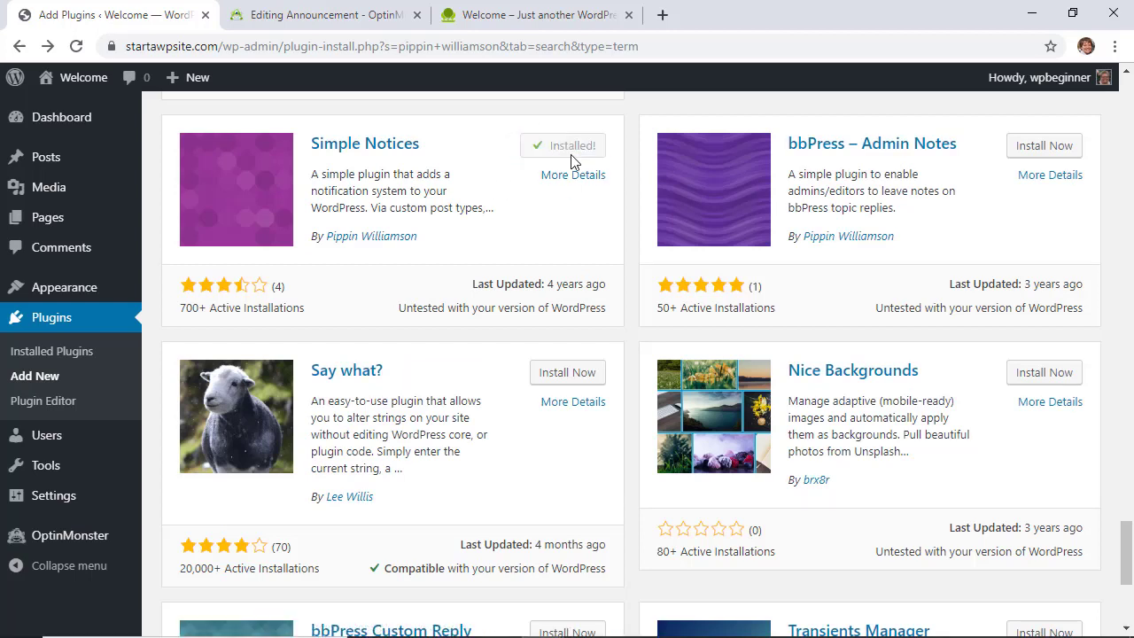
pyautogui.click(576, 154)
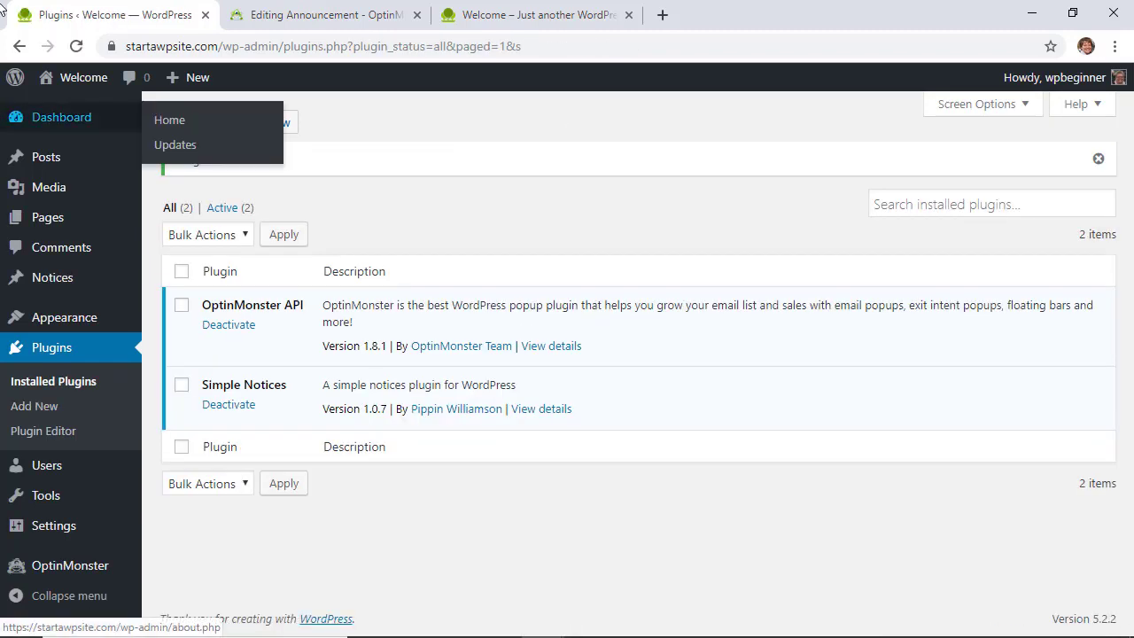
# Start a new notice titled 'Special Announcement' with the body 'We just launched something special on our site. Check it out!'
pyautogui.click(64, 277)
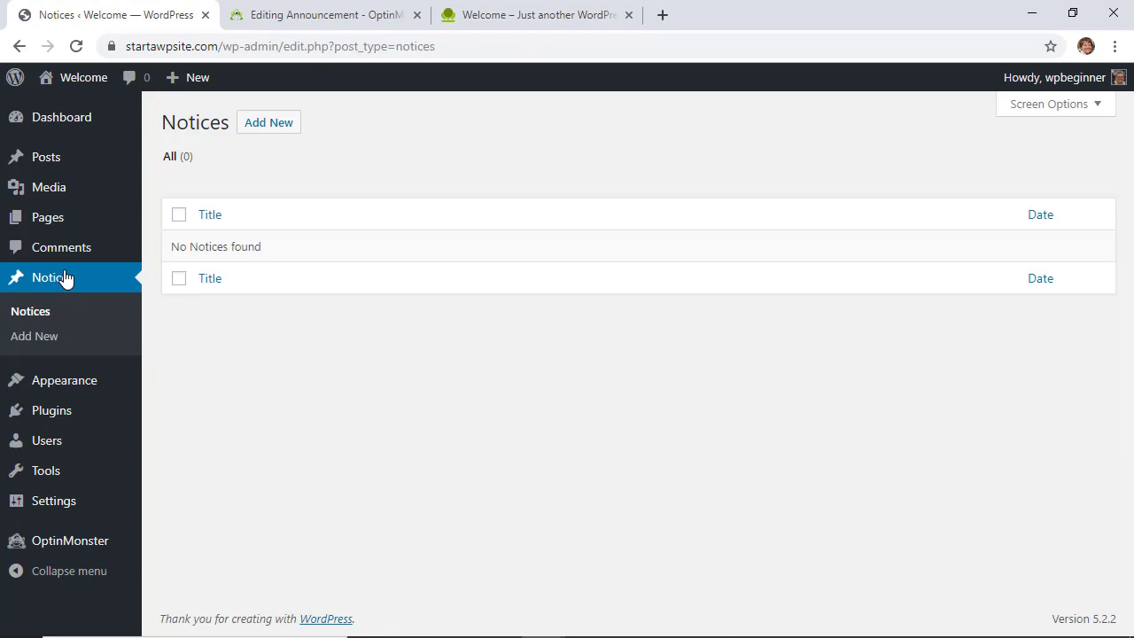
pyautogui.click(270, 131)
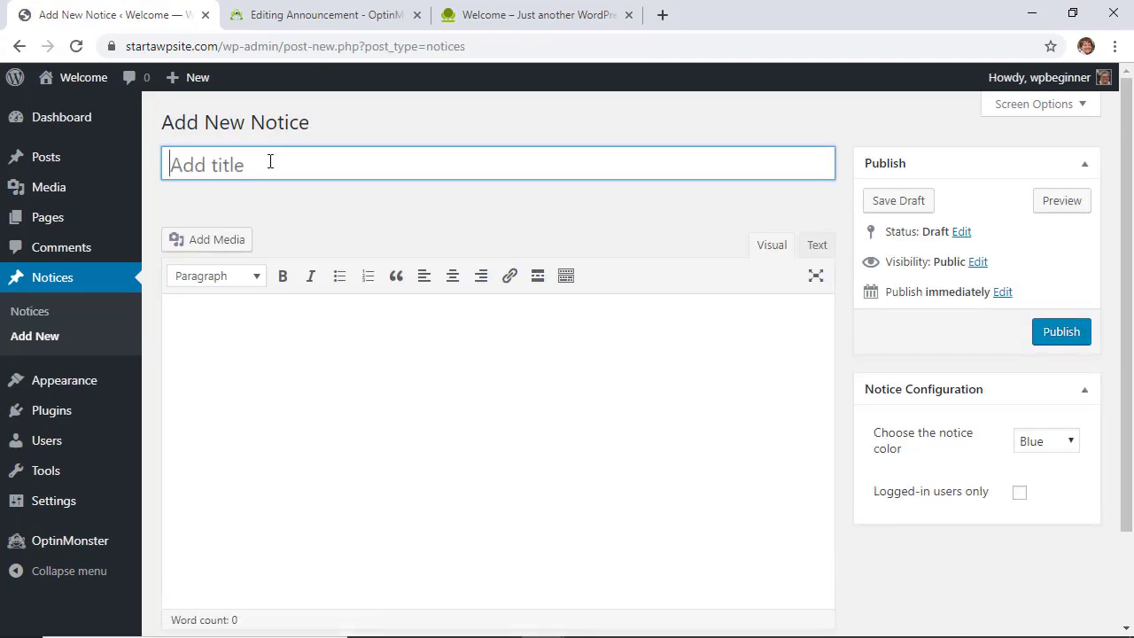
pyautogui.write('Special Announcement')
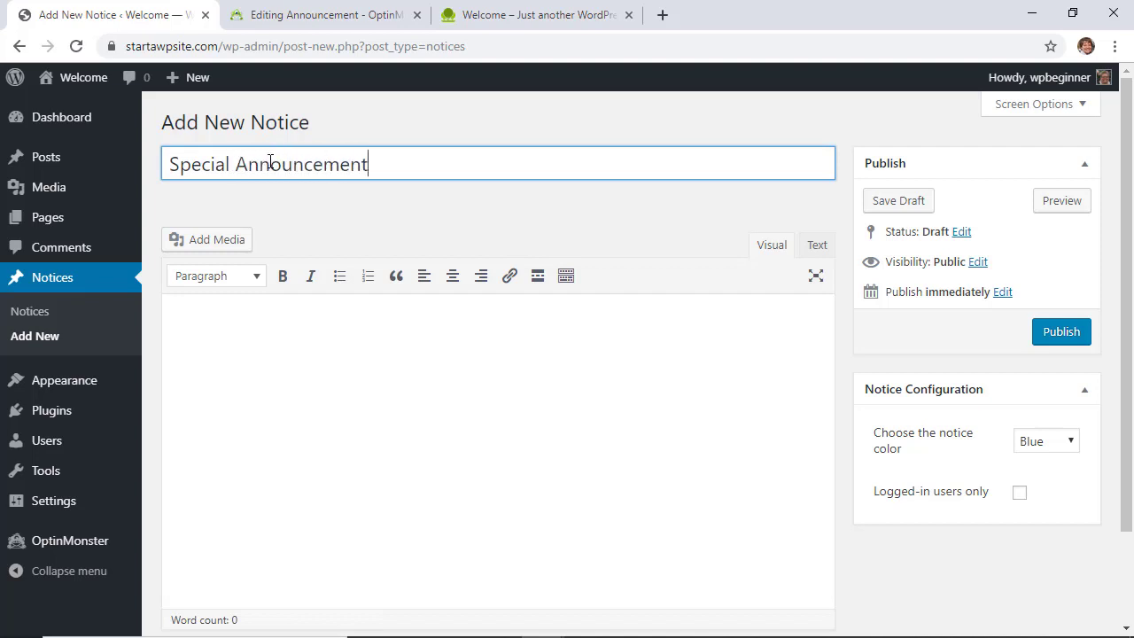
pyautogui.click(434, 397)
pyautogui.write('We just launche')
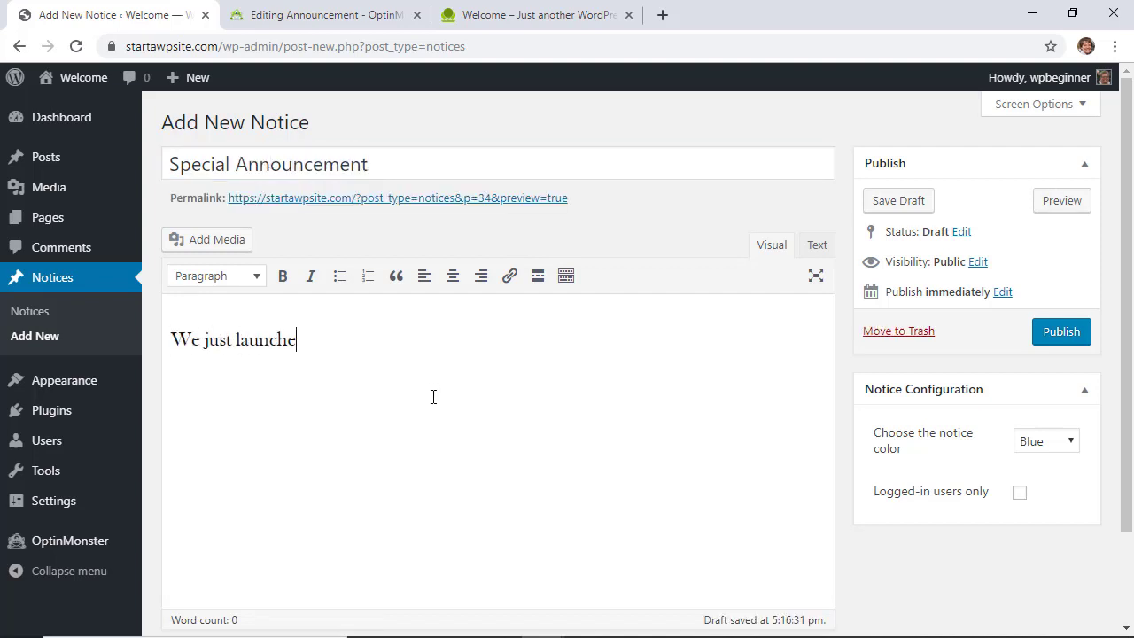
pyautogui.write('d something special on our site.')
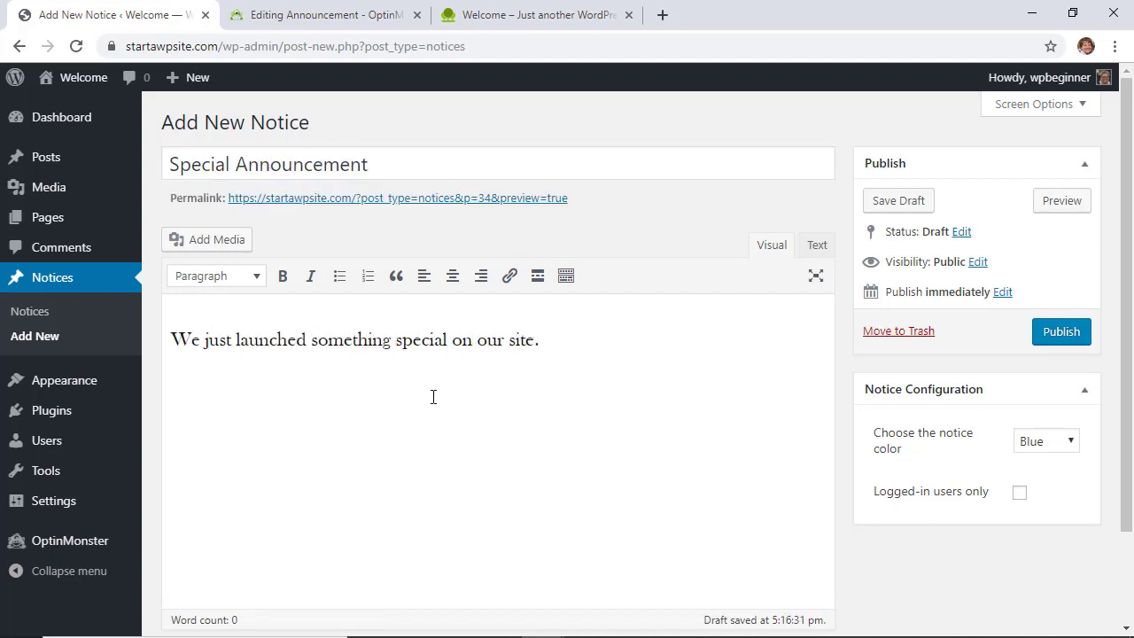
pyautogui.write(' Check it out!')
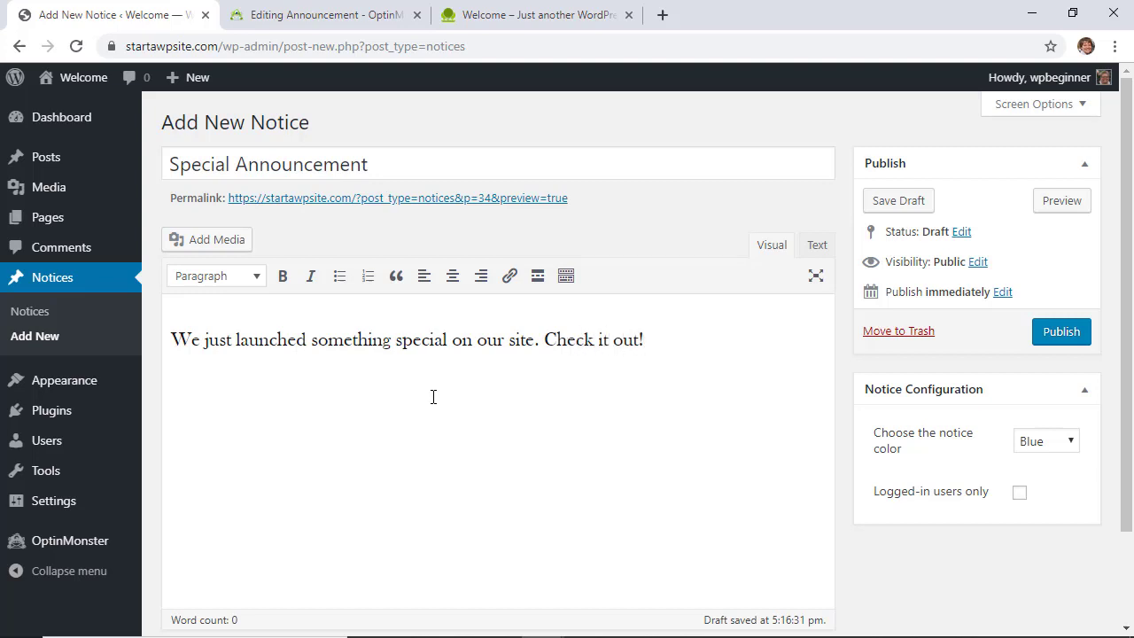
# Link the 'Check it out!' phrase to the hello-world post and publish the notice
pyautogui.hotkey('shift', 'Left')
pyautogui.hotkey('shift', 'Left')
pyautogui.hotkey('shift', 'Left')
pyautogui.hotkey('shift', 'Left')
pyautogui.hotkey('shift', 'Left')
pyautogui.hotkey('shift', 'Left')
pyautogui.hotkey('shift', 'Left')
pyautogui.hotkey('shift', 'Left')
pyautogui.hotkey('shift', 'Left')
pyautogui.hotkey('shift', 'Left')
pyautogui.hotkey('shift', 'Left')
pyautogui.hotkey('shift', 'Left')
pyautogui.hotkey('shift', 'Left')
pyautogui.click(509, 275)
pyautogui.write('startawpsite.com/hello-world')
pyautogui.click(712, 374)
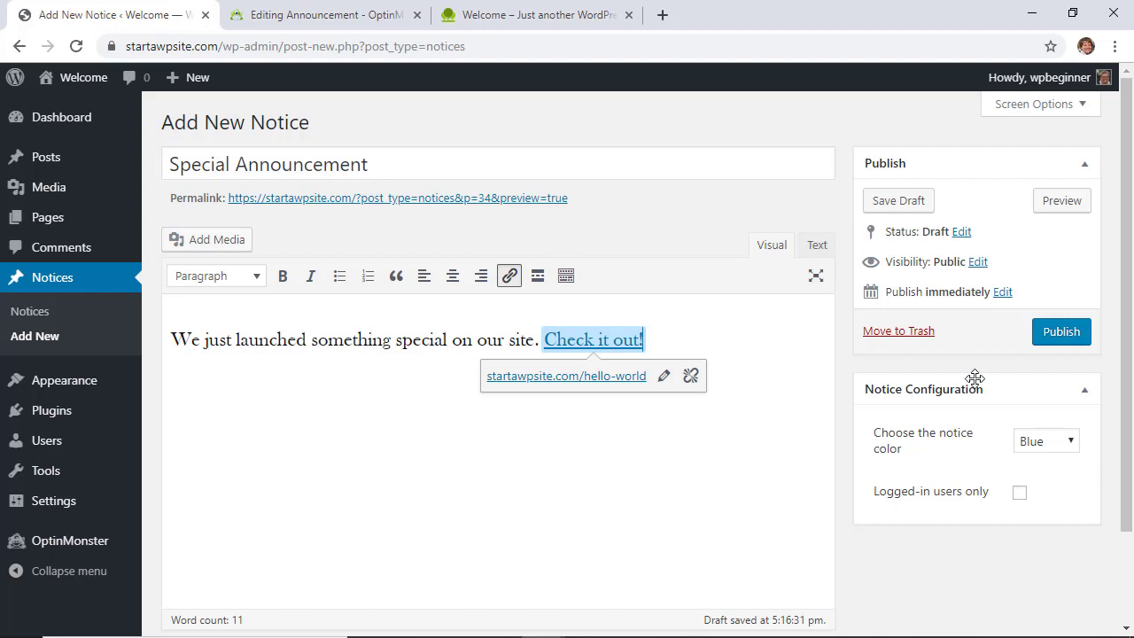
pyautogui.click(1056, 335)
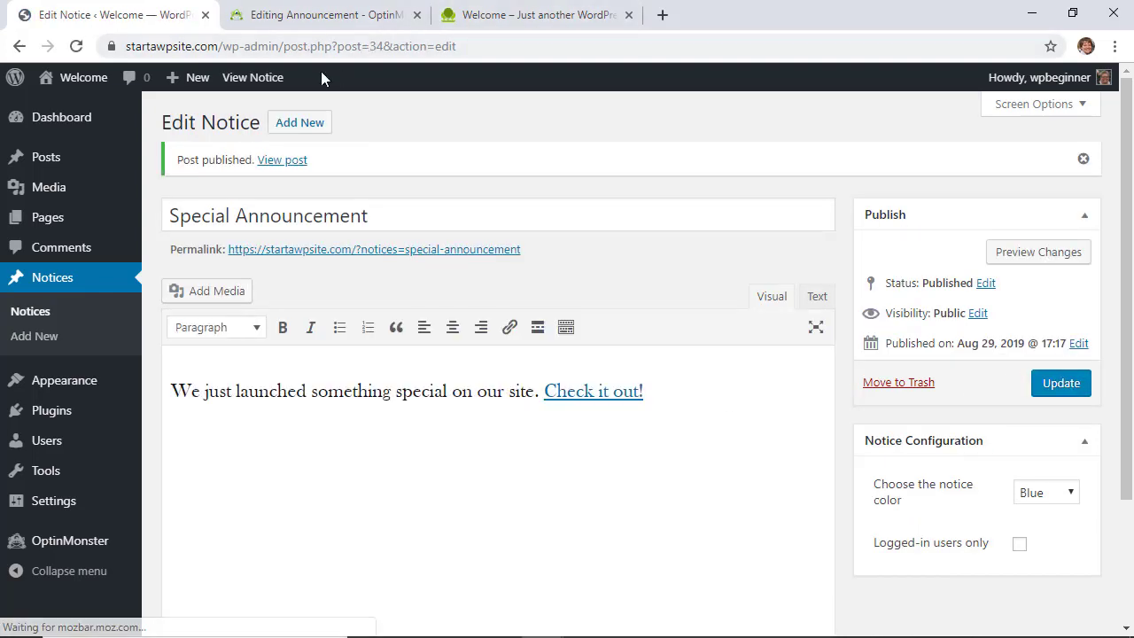
# Open the public site from the admin bar's Visit Site link in a new tab and switch to it
pyautogui.moveTo(80, 78)
pyautogui.rightClick(61, 108)
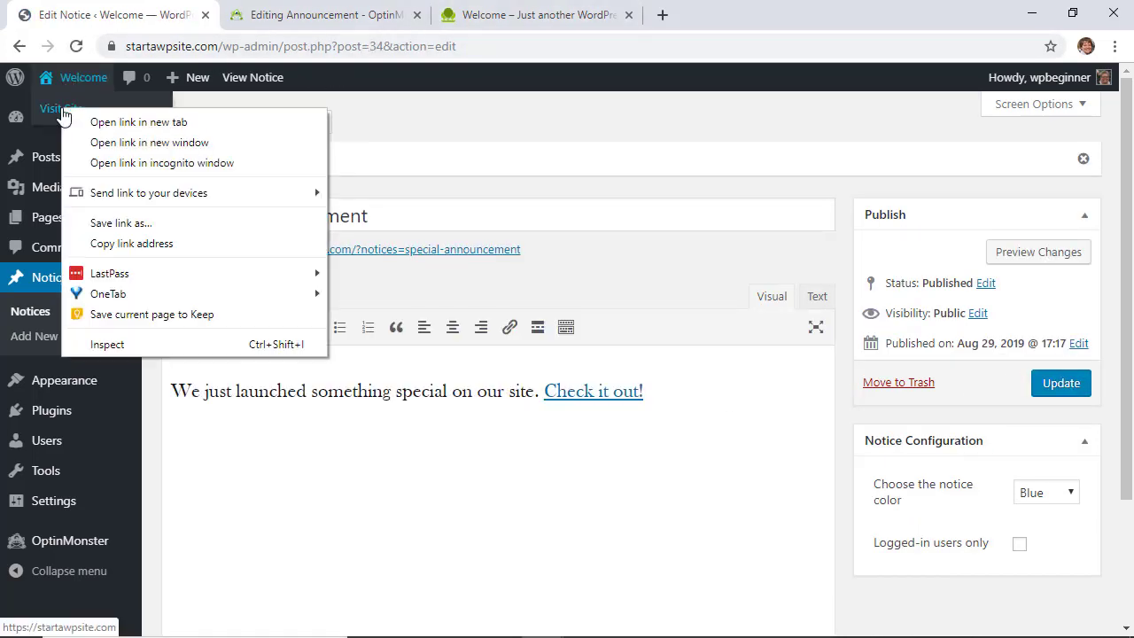
pyautogui.click(85, 119)
pyautogui.click(647, 14)
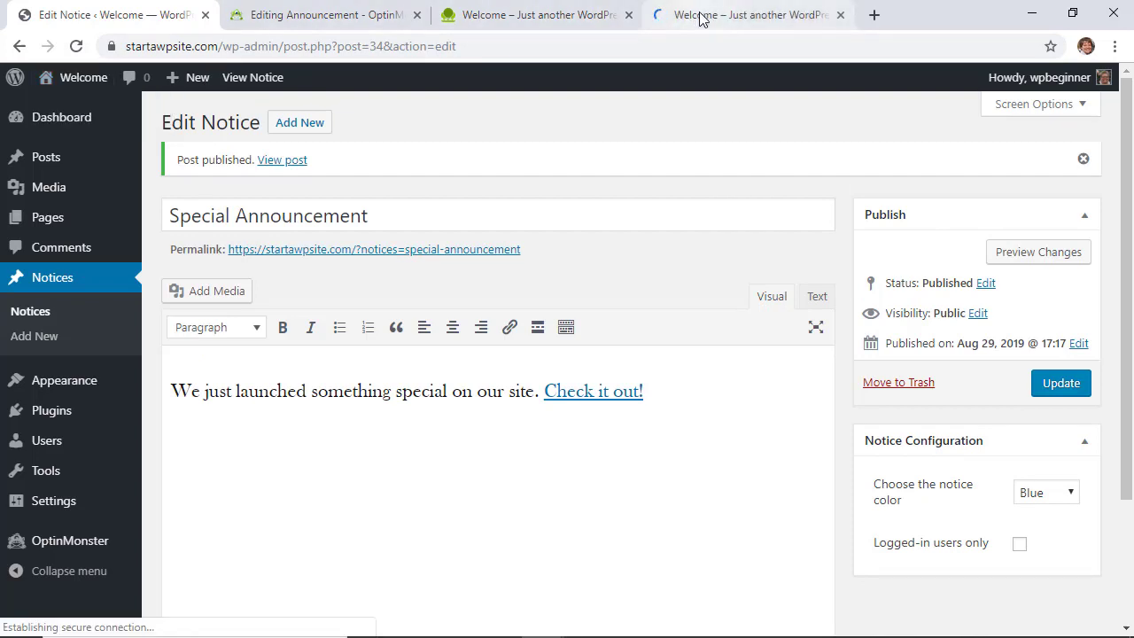